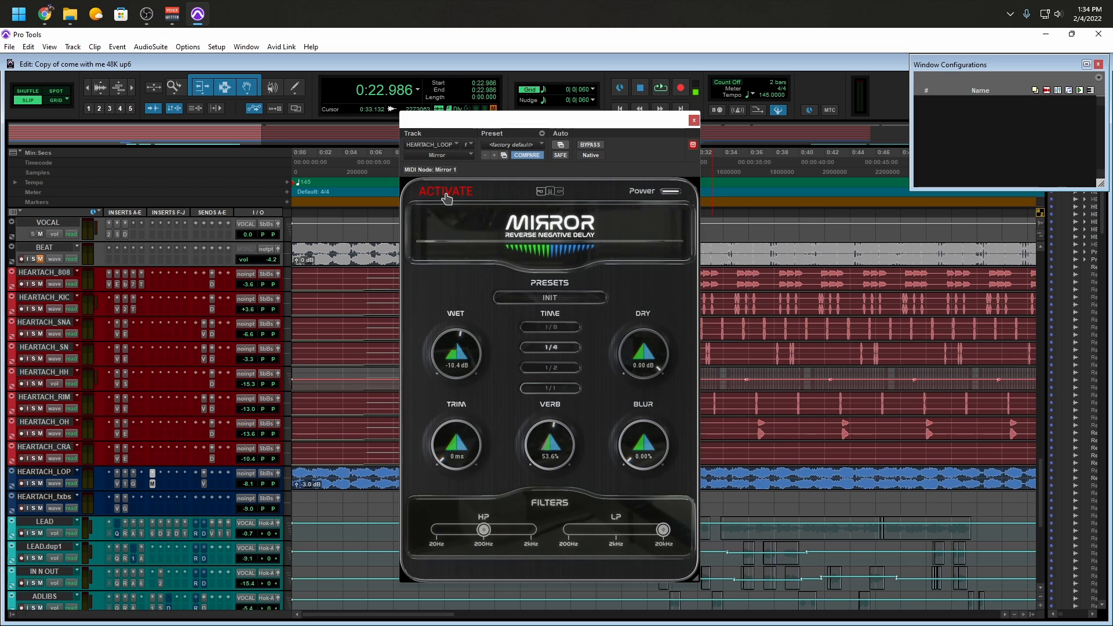
Close the Mirror plug-in window and play the full mix from 0:22.986
click(447, 193)
click(695, 121)
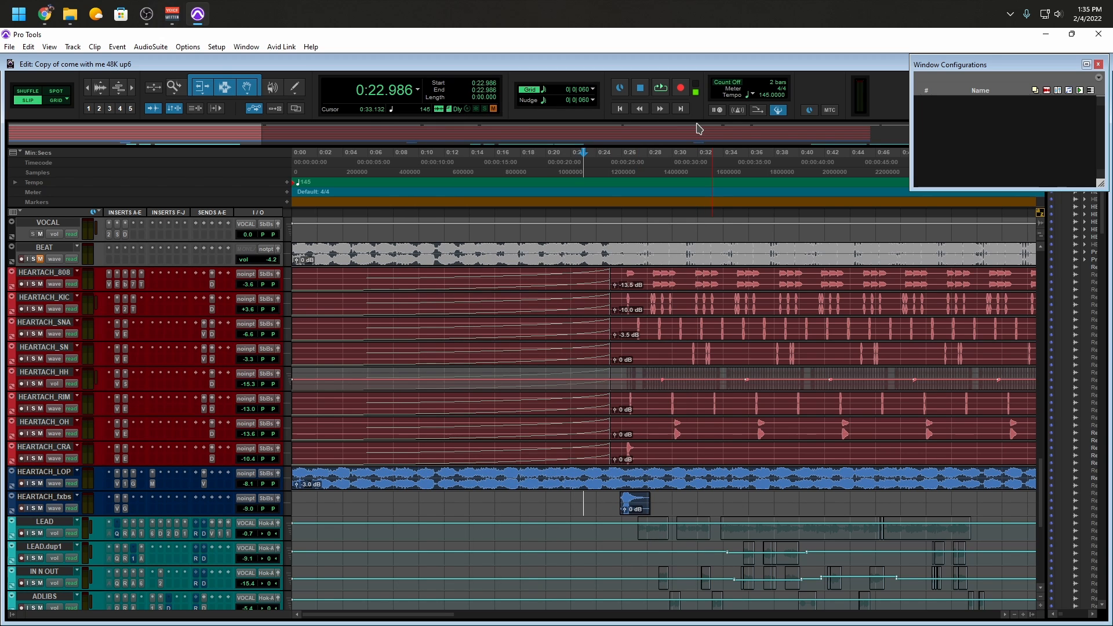
key(ctrl+[)
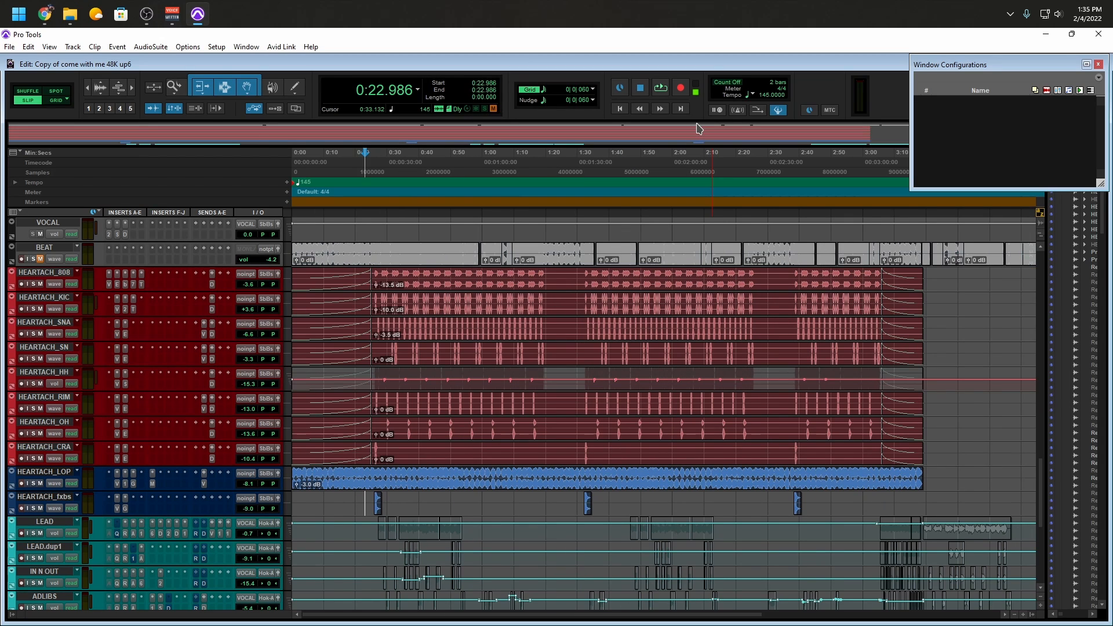
key(ctrl+])
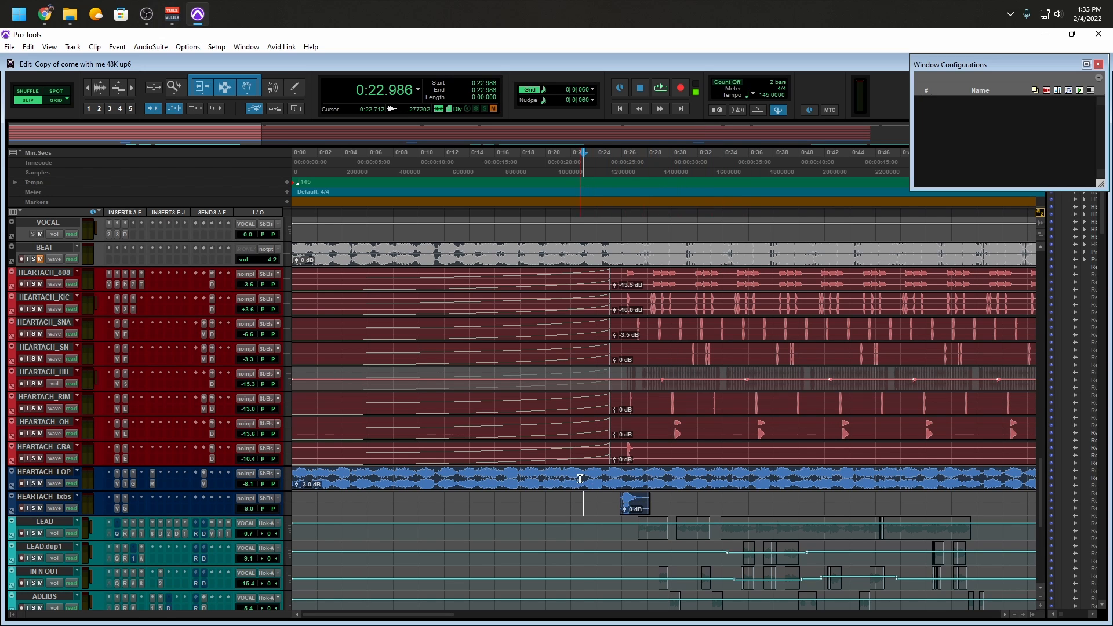
key(space)
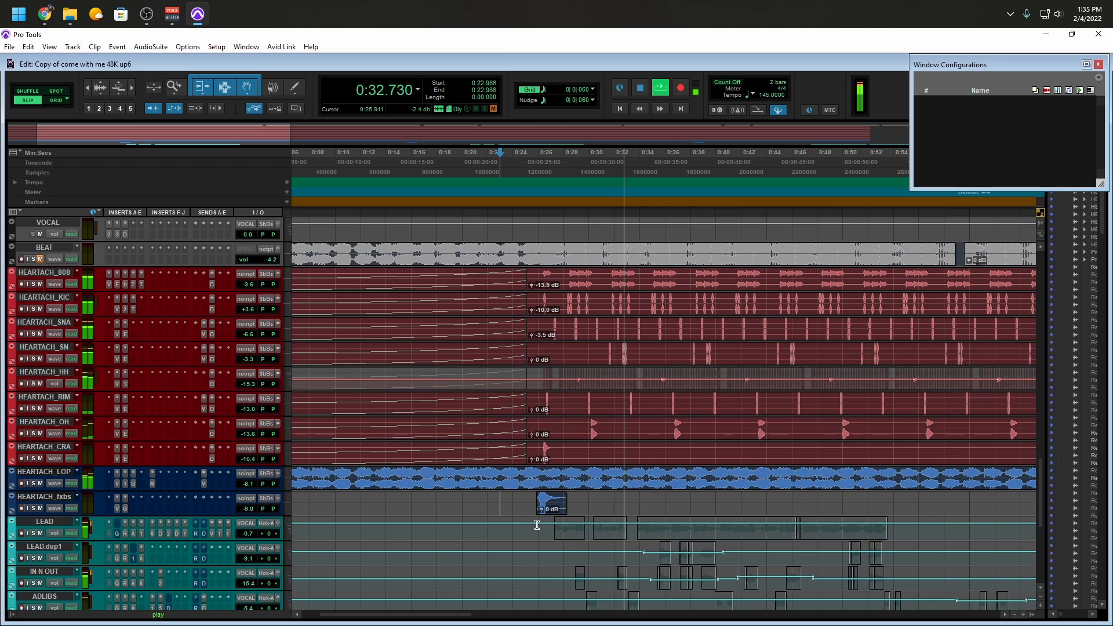
key(space)
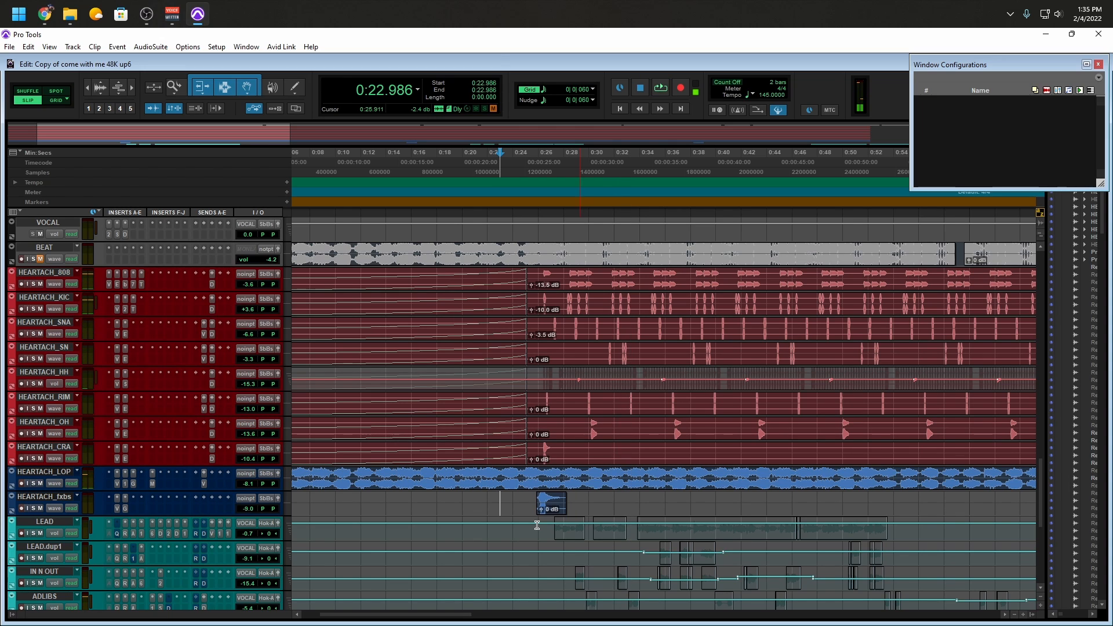
Solo the HEARTACH_LOP track and play it from 0:22.941
click(499, 474)
key(shift+s)
key(space)
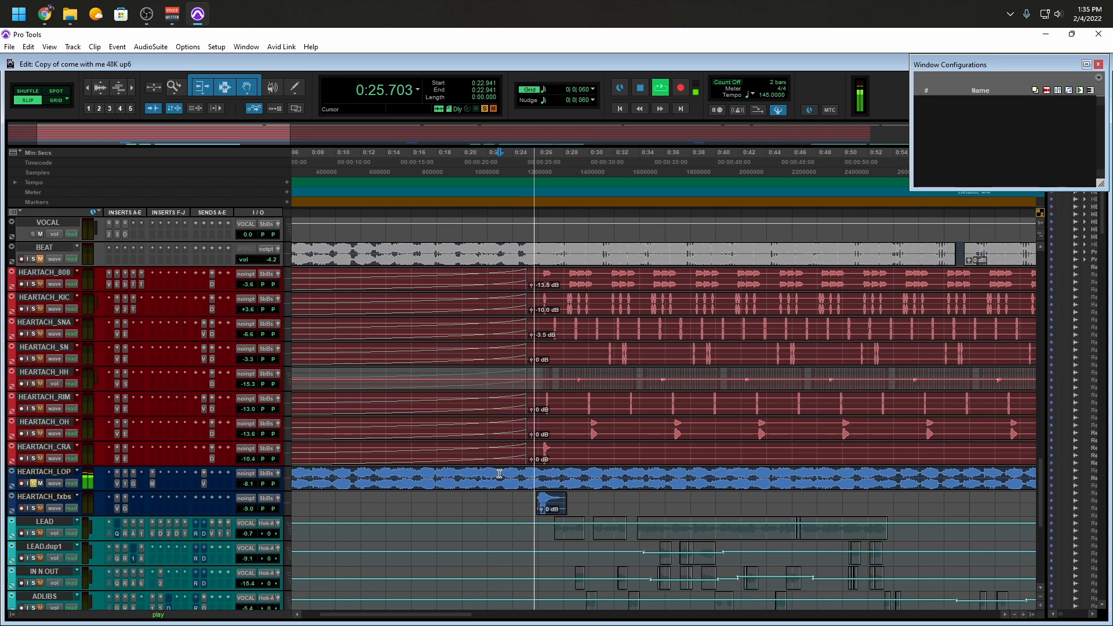
key(space)
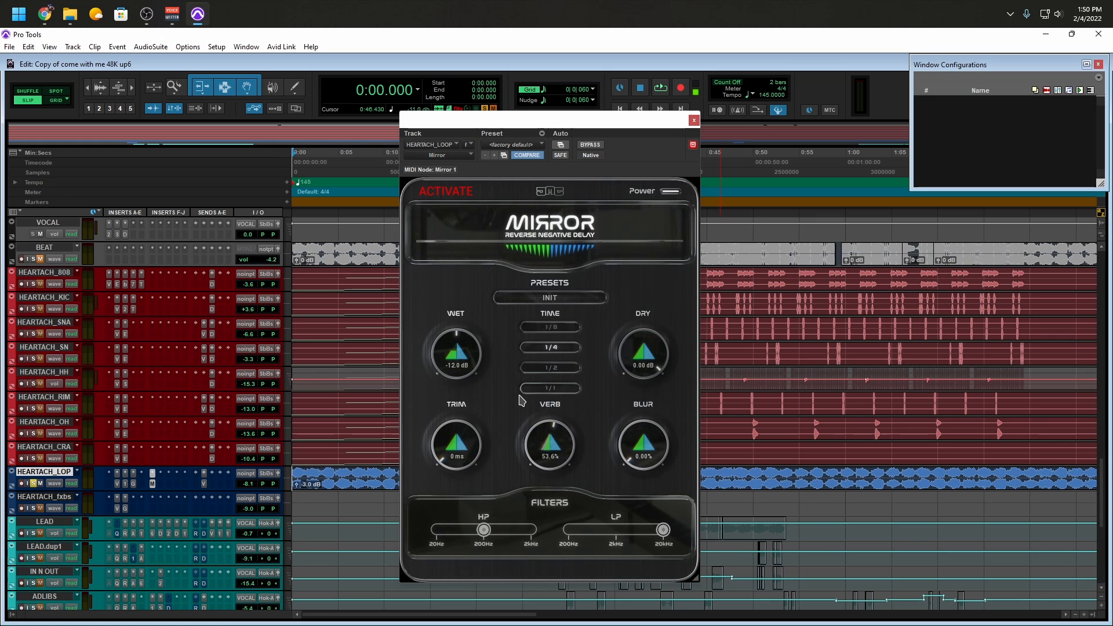
Play the soloed loop through Mirror and set the plug-in's Wet level to -10.4 dB
key(space)
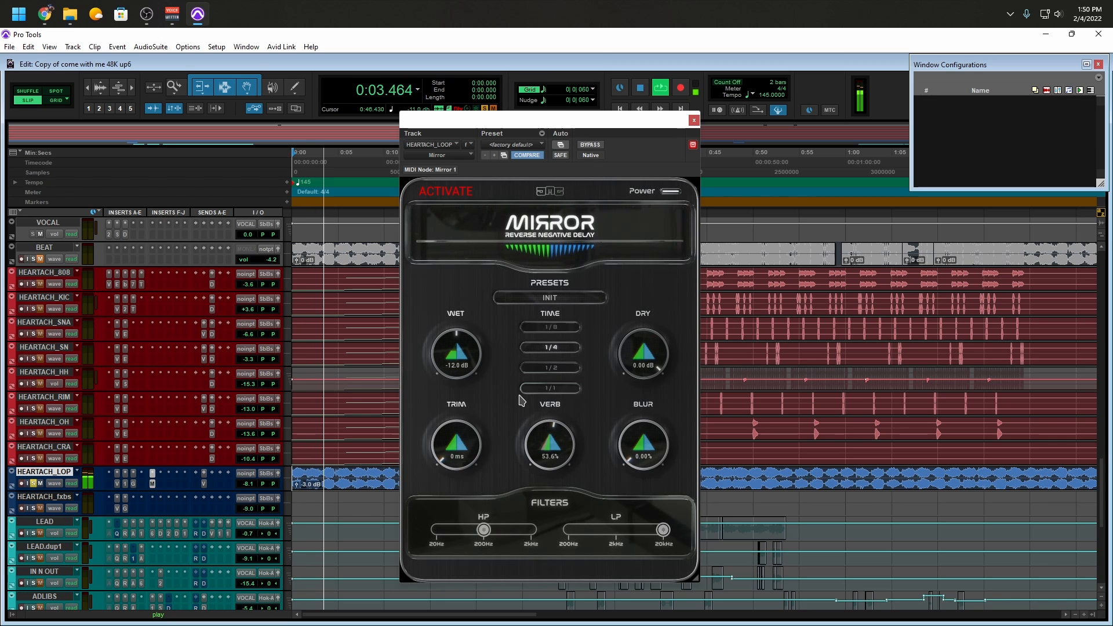
key(space)
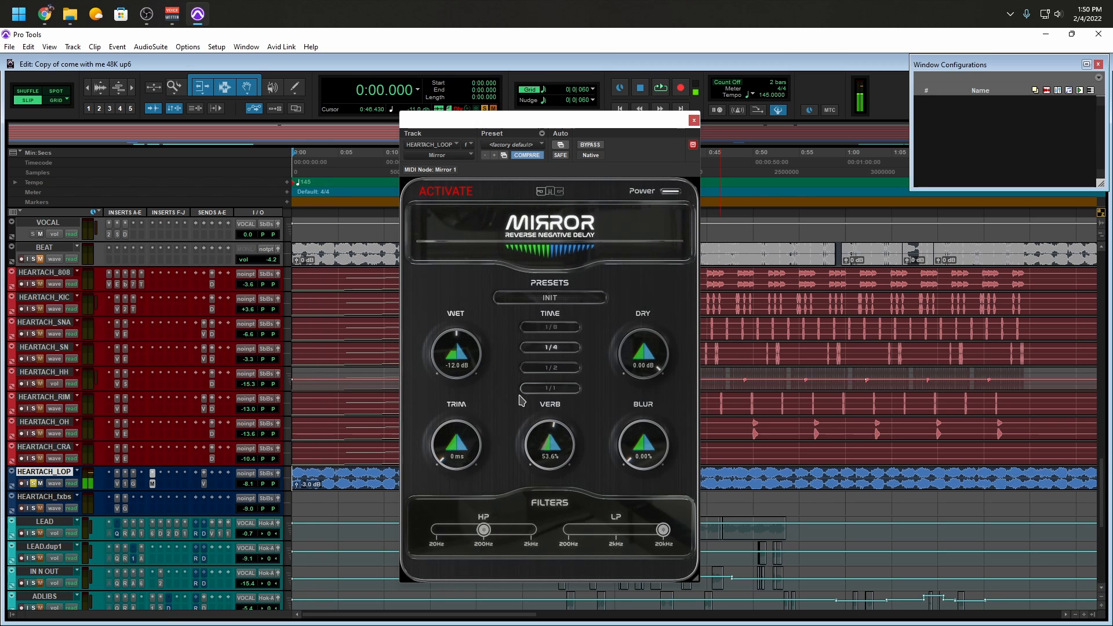
drag(465, 363, 464, 354)
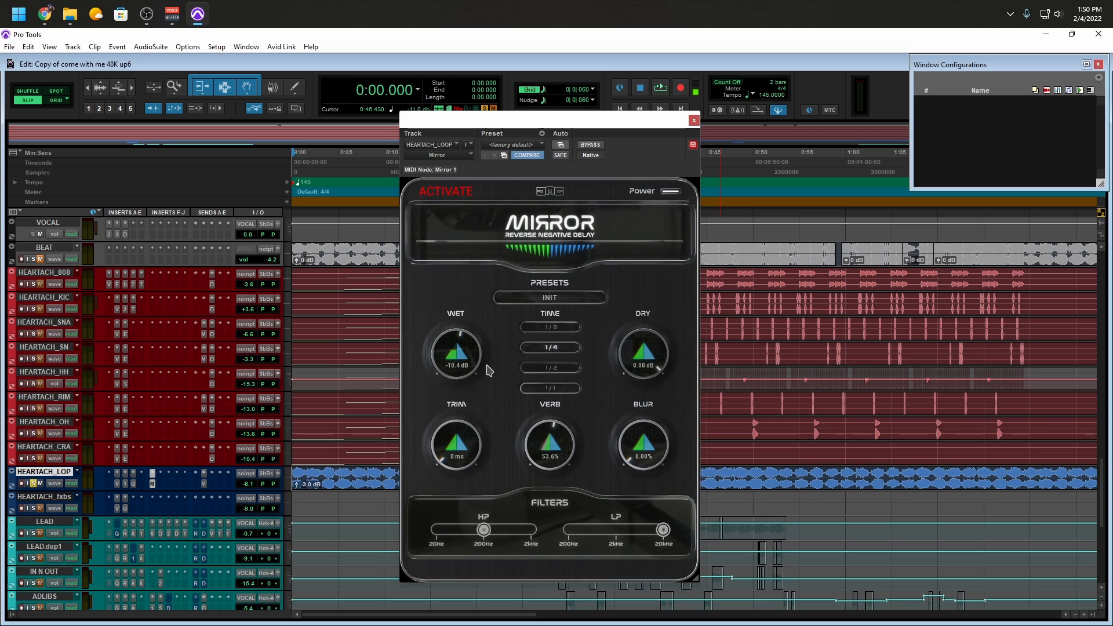
drag(469, 372, 468, 361)
drag(468, 360, 469, 372)
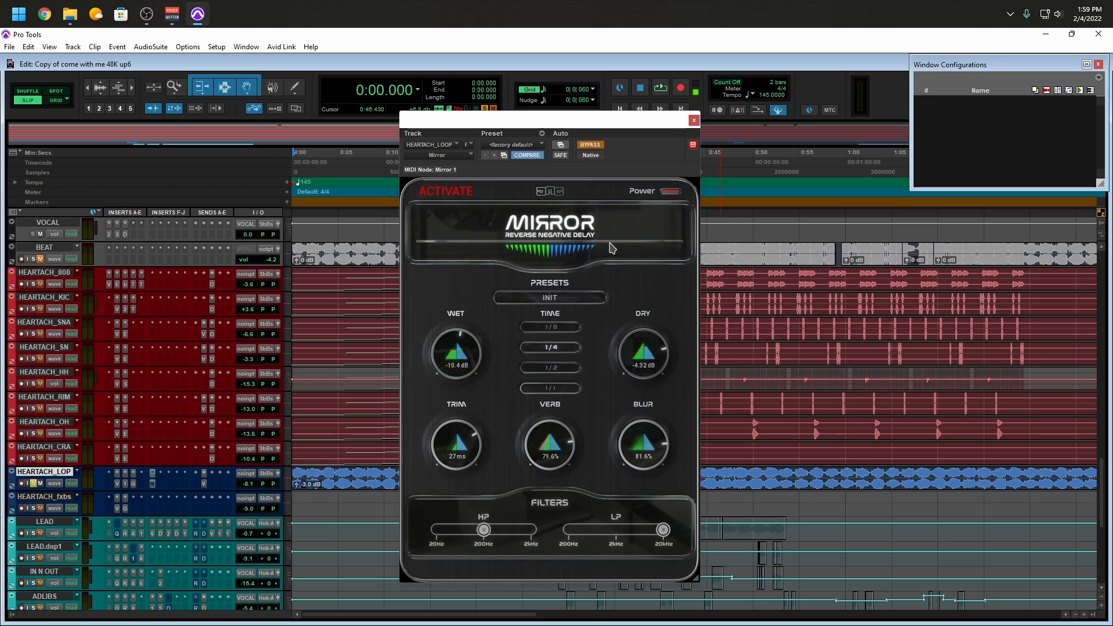
Check whether Delay Compensation is enabled among the session's options
click(215, 49)
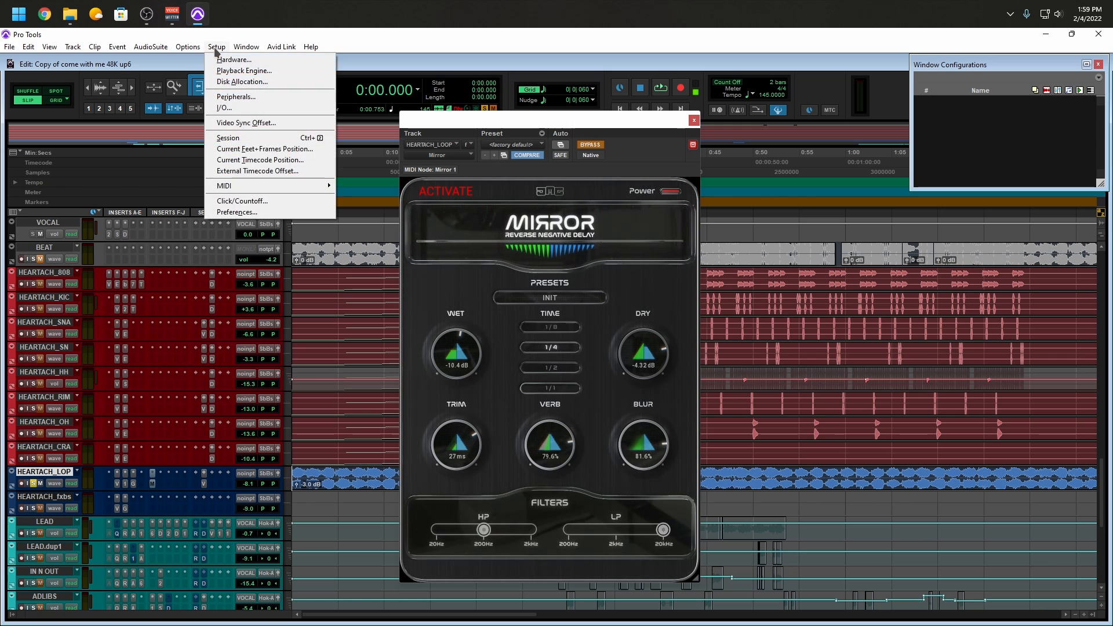
mouse_move(197, 53)
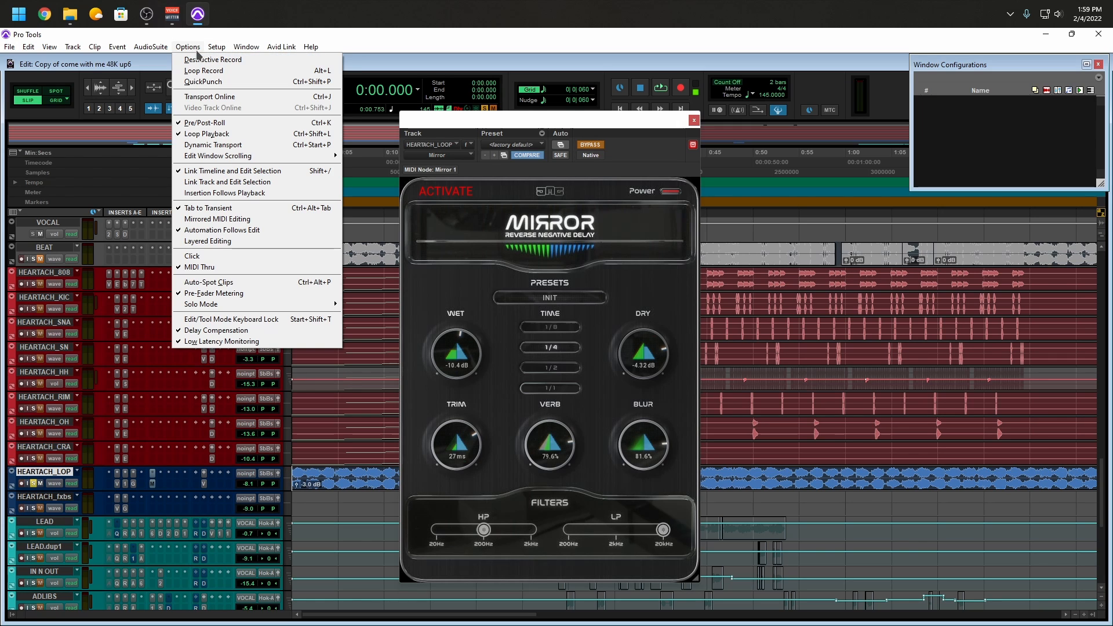
click(470, 295)
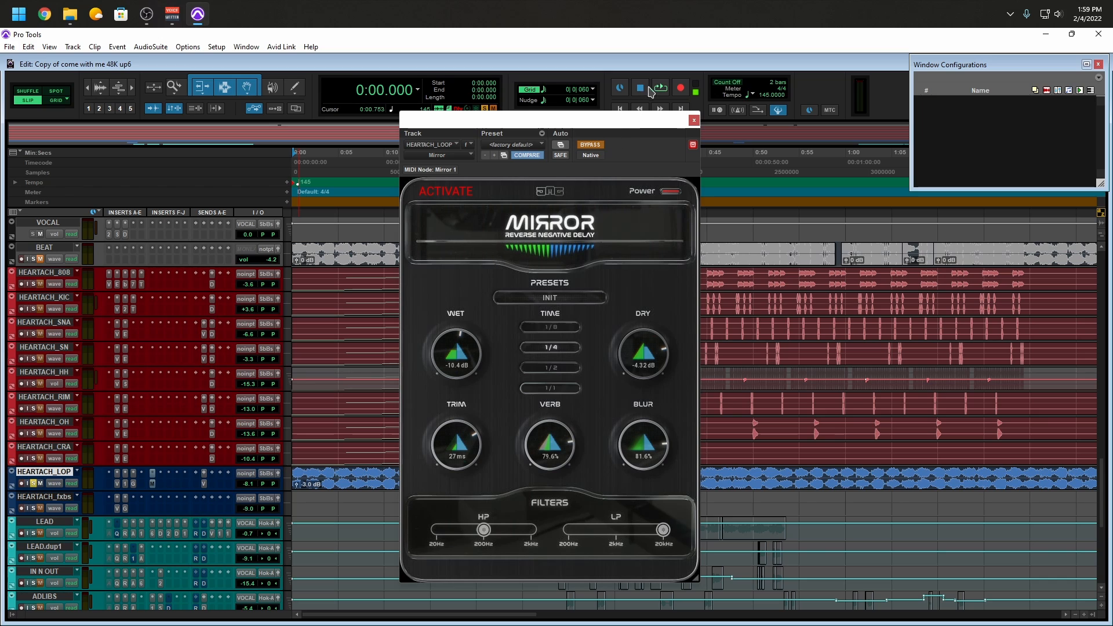
Close the Mirror window and show the Delay Compensation view in the Mix window
click(693, 120)
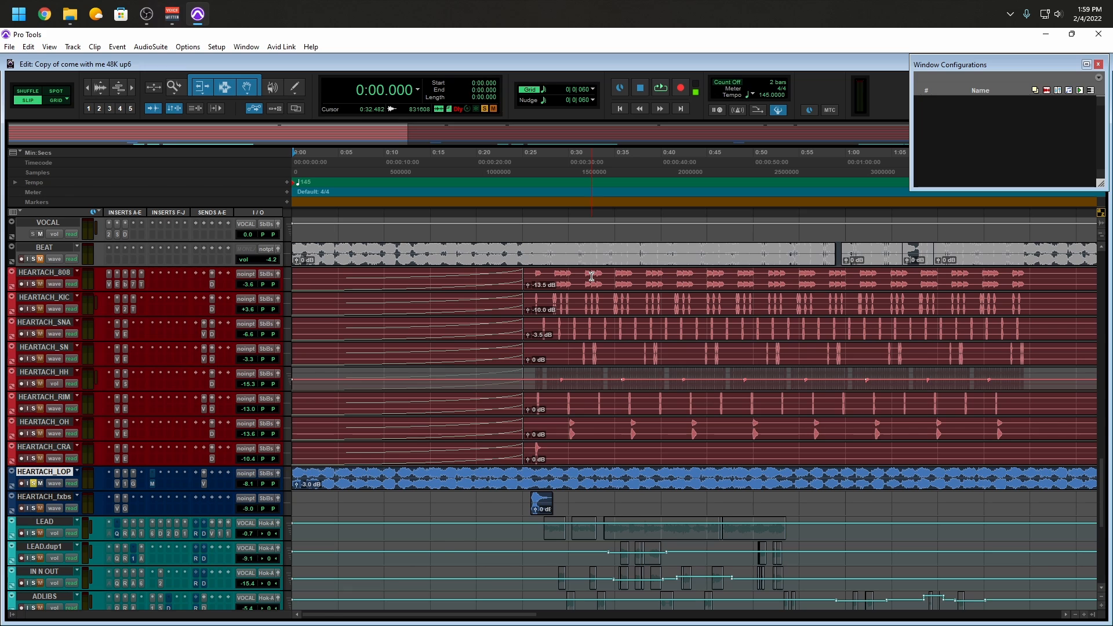
key(ctrl+equal)
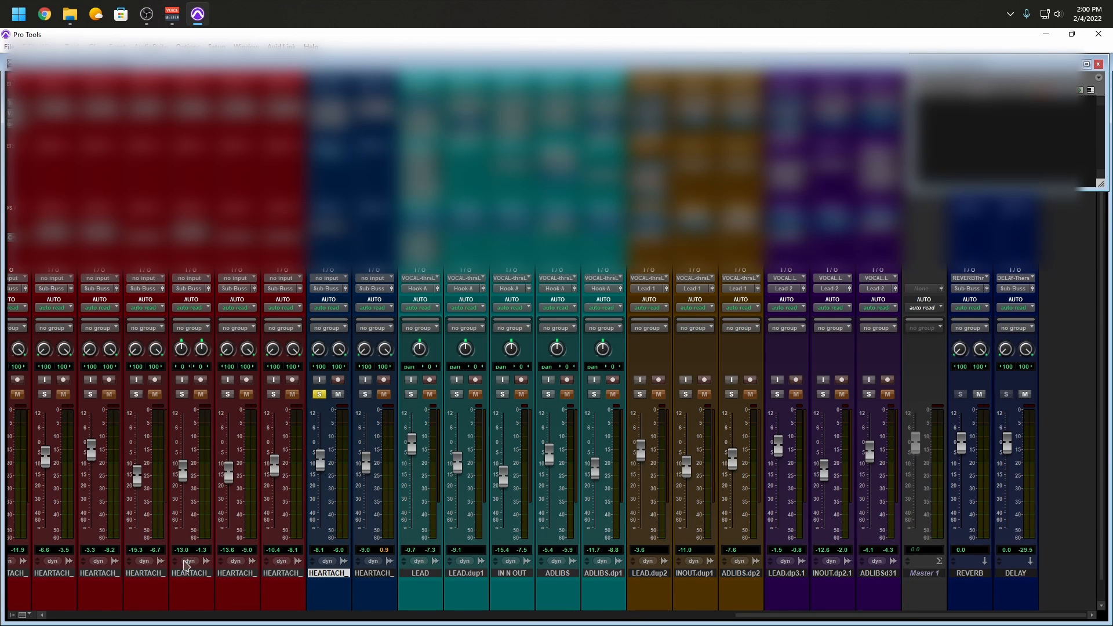
click(28, 616)
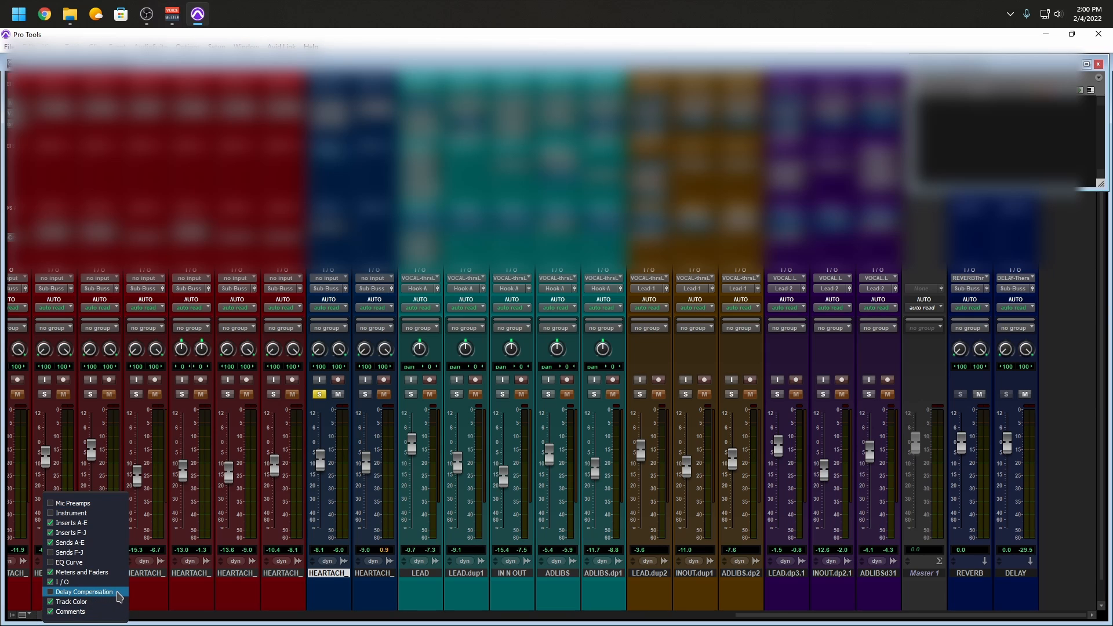
click(120, 597)
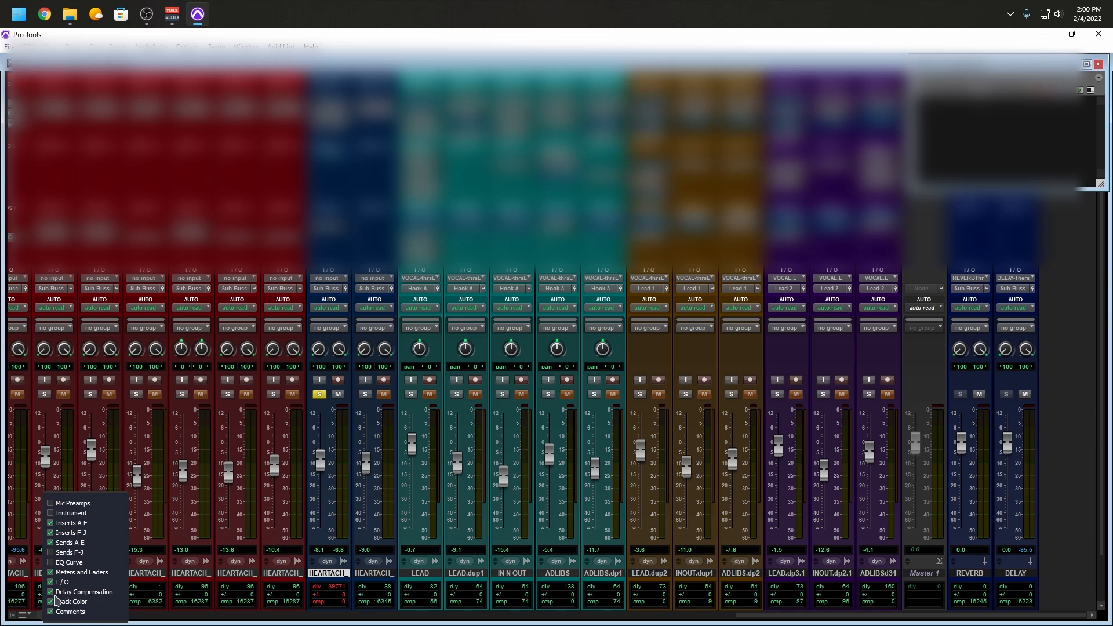
click(405, 622)
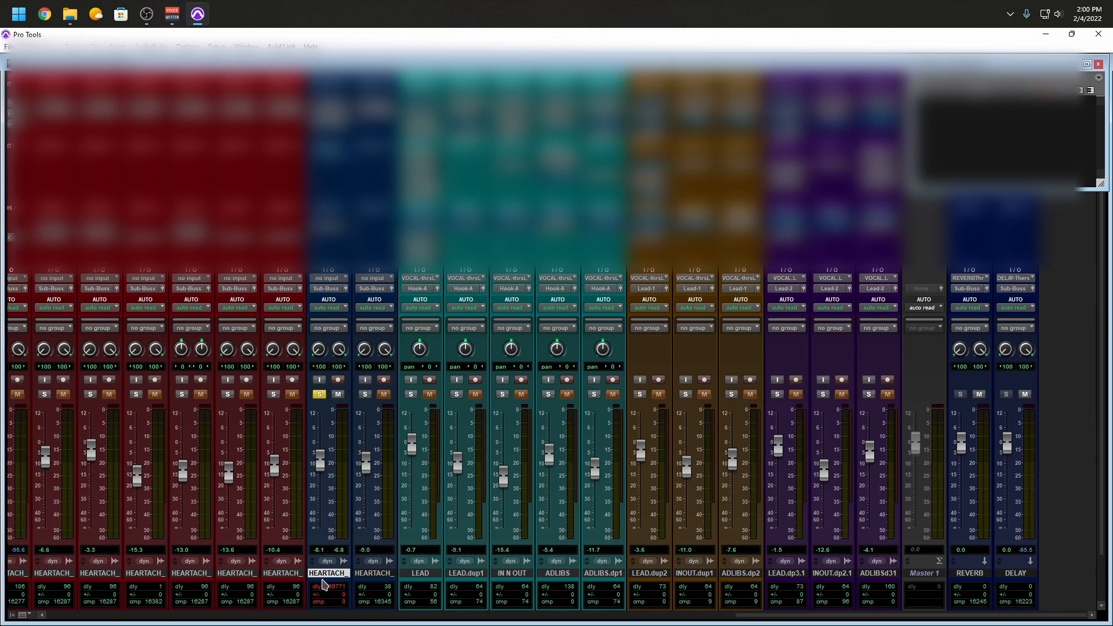
Create one stereo Aux Input track below HEARTACH_LOP and set its input to bus ST10 (Stereo)
key(ctrl+shift+n)
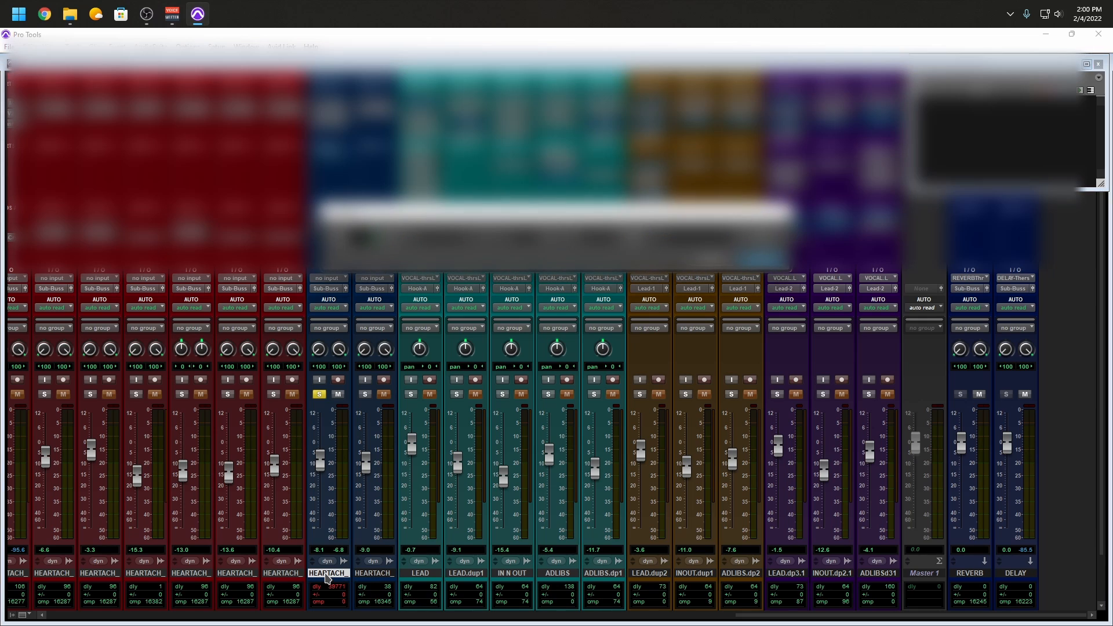
key(Return)
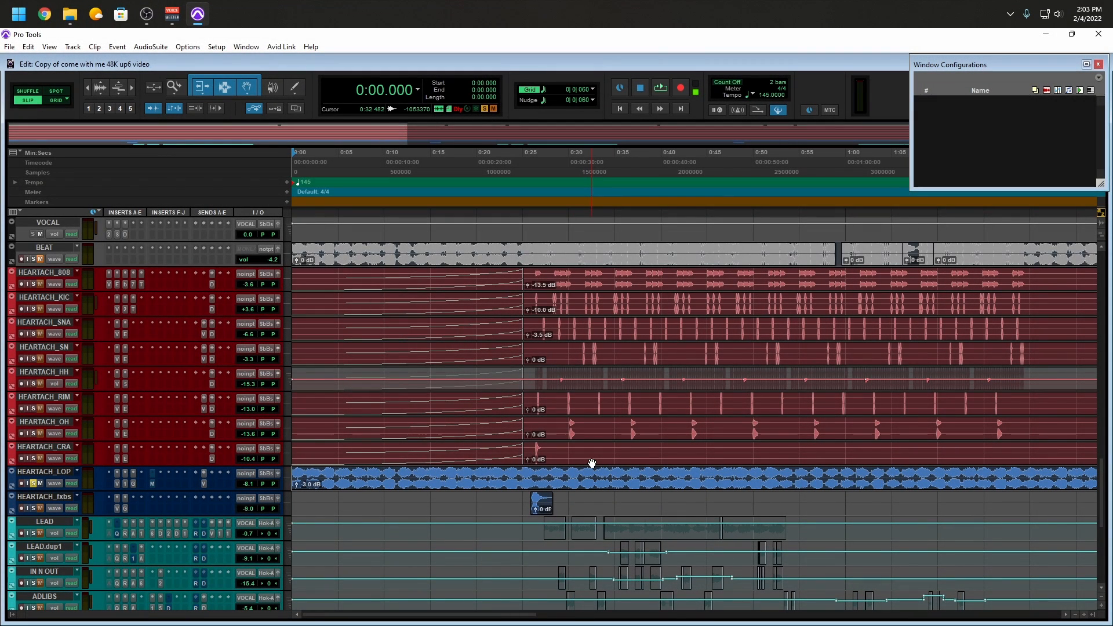
key(ctrl+shift+n)
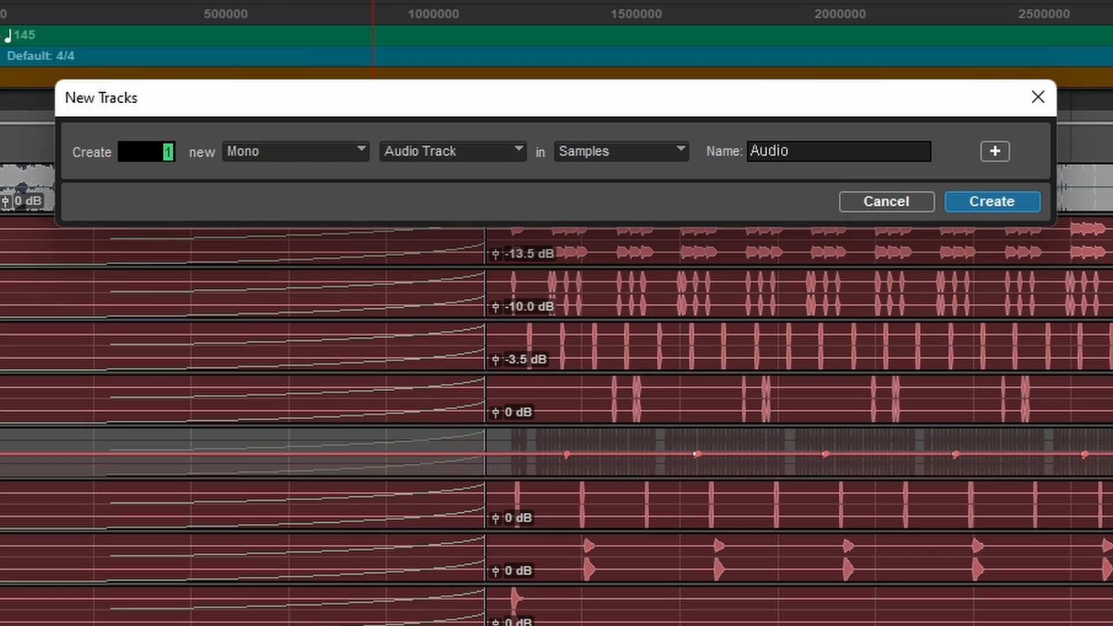
key(ctrl+Right)
key(ctrl+Down)
key(ctrl+Down)
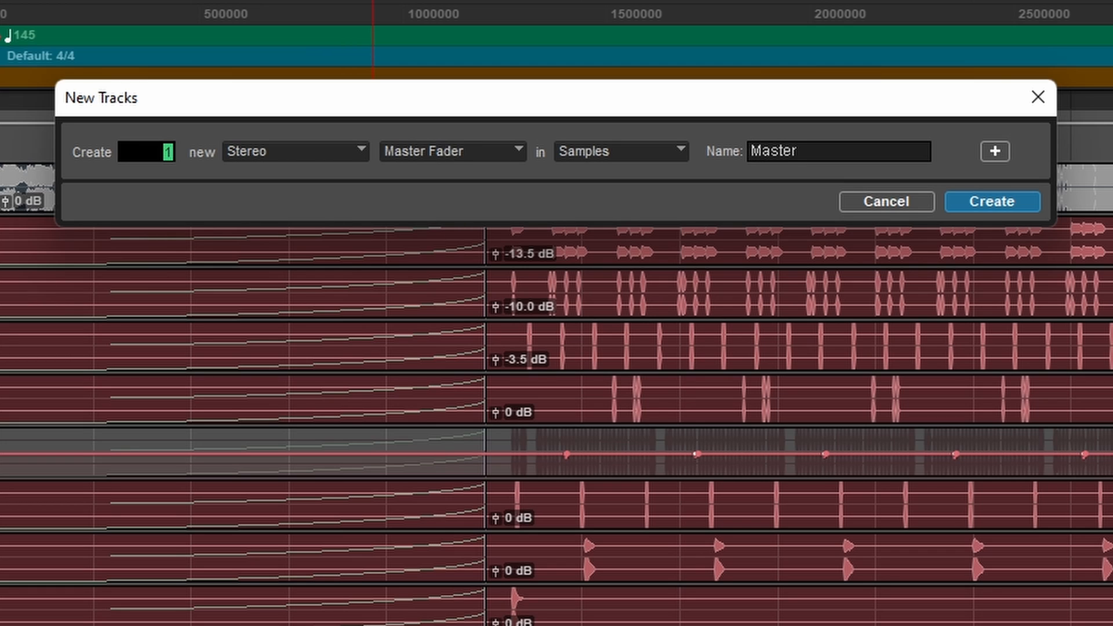
key(ctrl+Up)
key(Return)
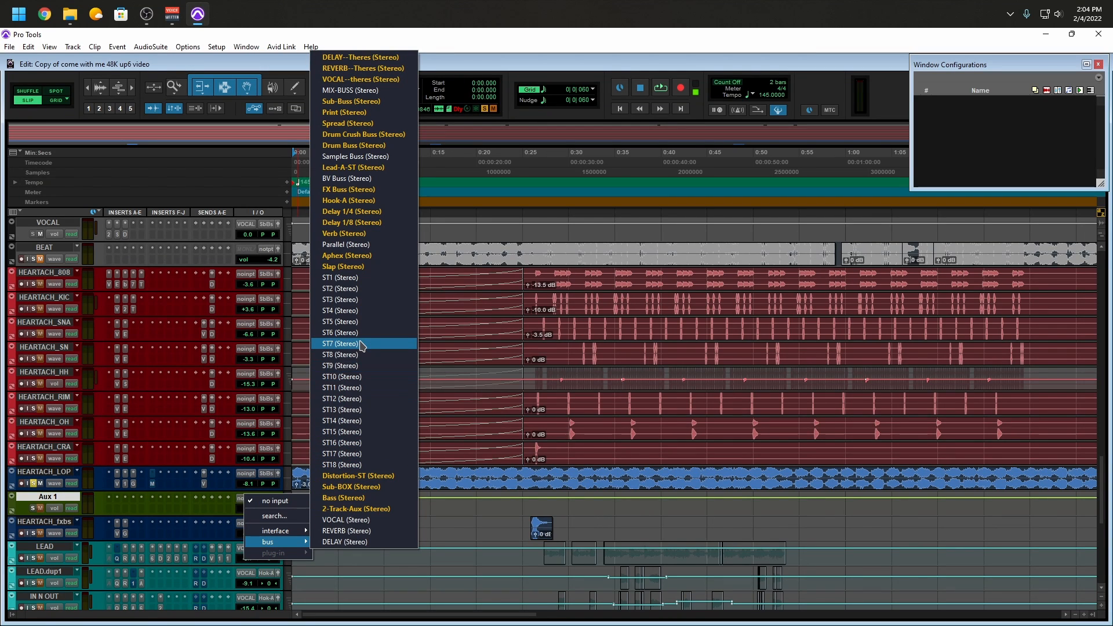
click(364, 378)
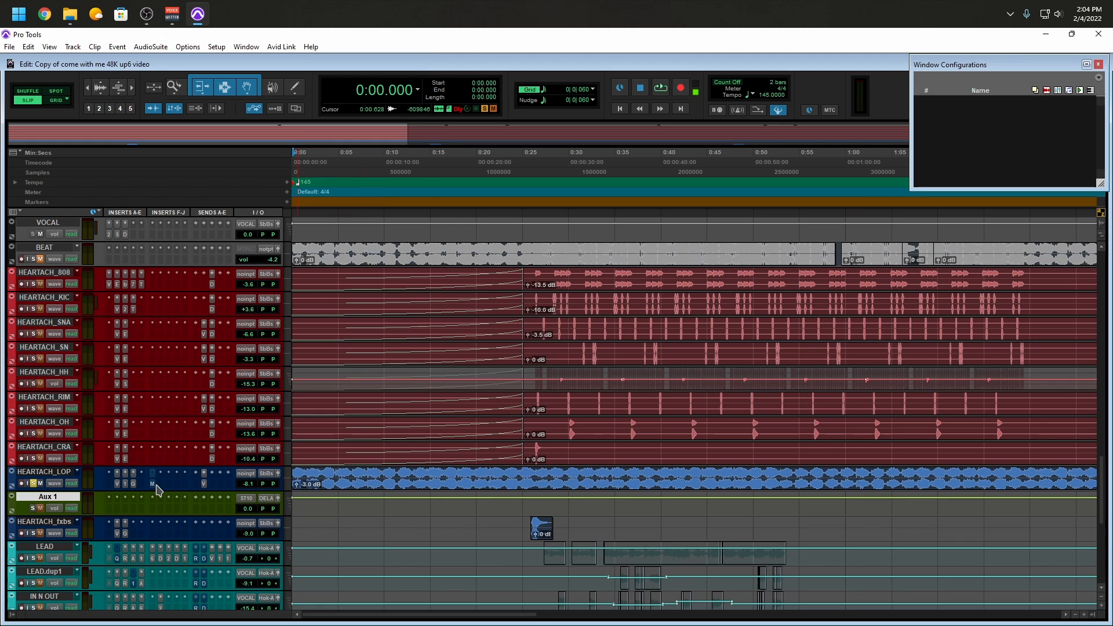
Move the Mirror insert from HEARTACH_LOP to the Aux 1 track, check its settings and close its window
drag(153, 489, 116, 509)
click(116, 509)
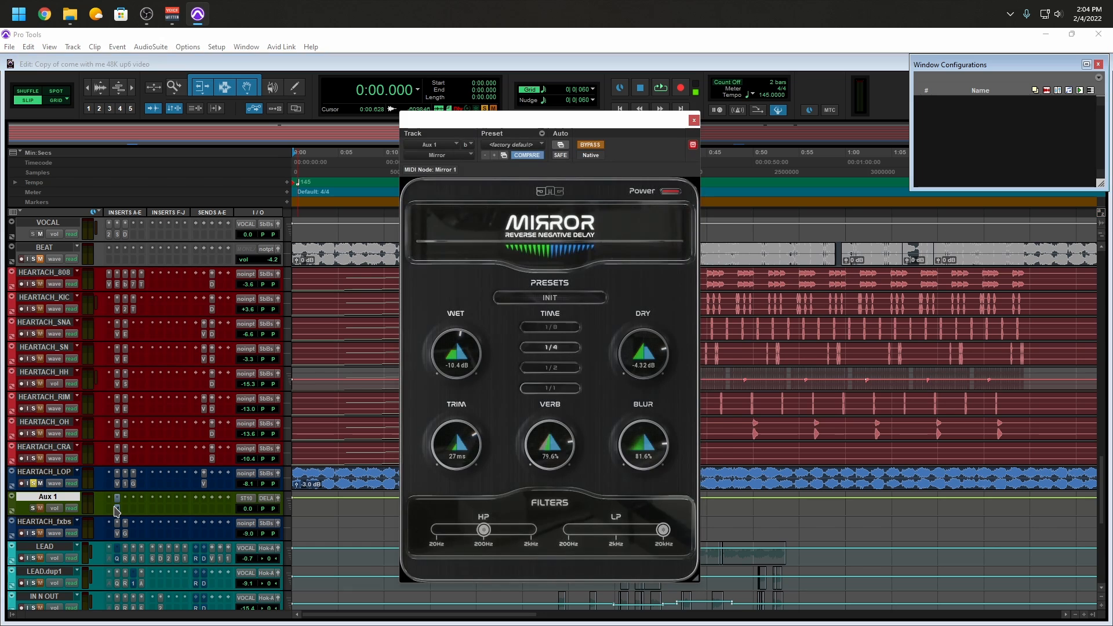
click(694, 120)
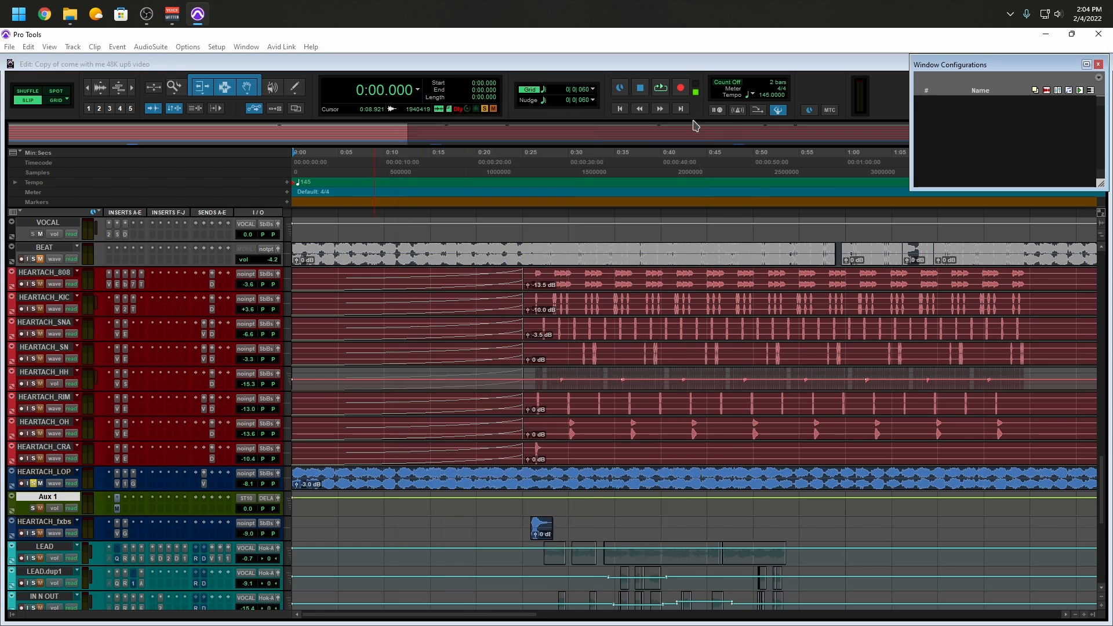
Add a send on HEARTACH_LOP to bus ST10 (Stereo) and check Aux 1's delay compensation in the Mix window
click(197, 473)
mouse_move(214, 517)
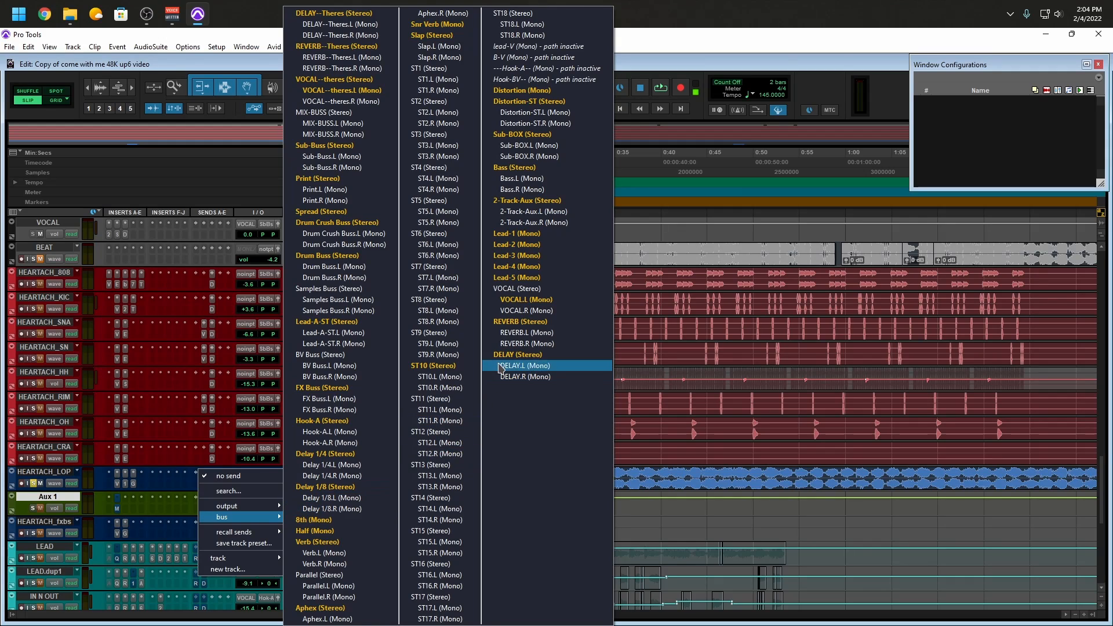
click(454, 366)
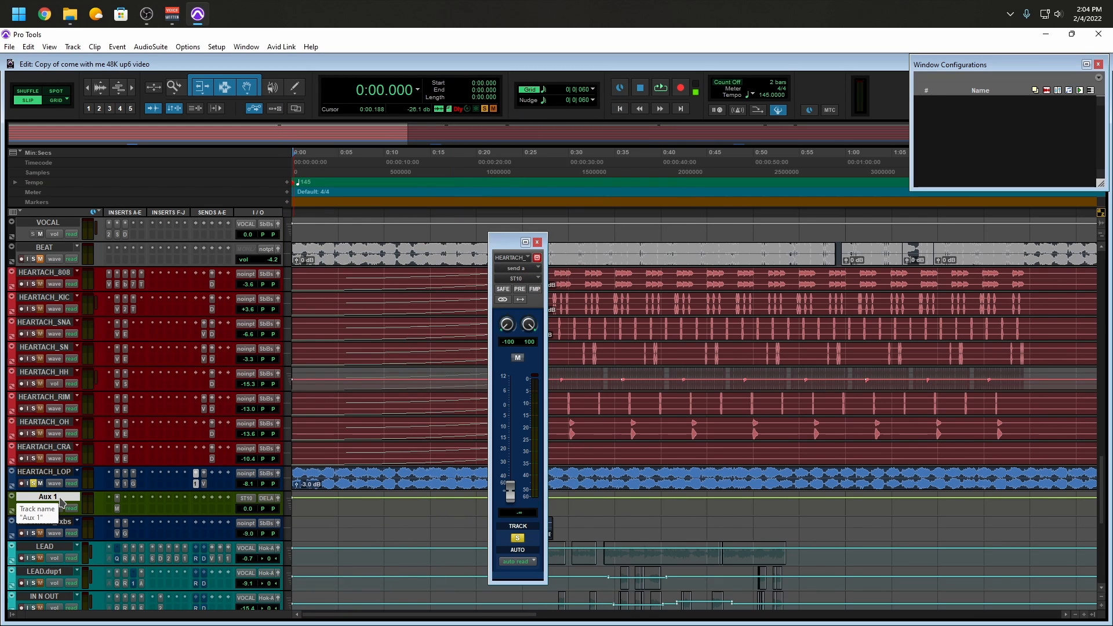
key(ctrl+equal)
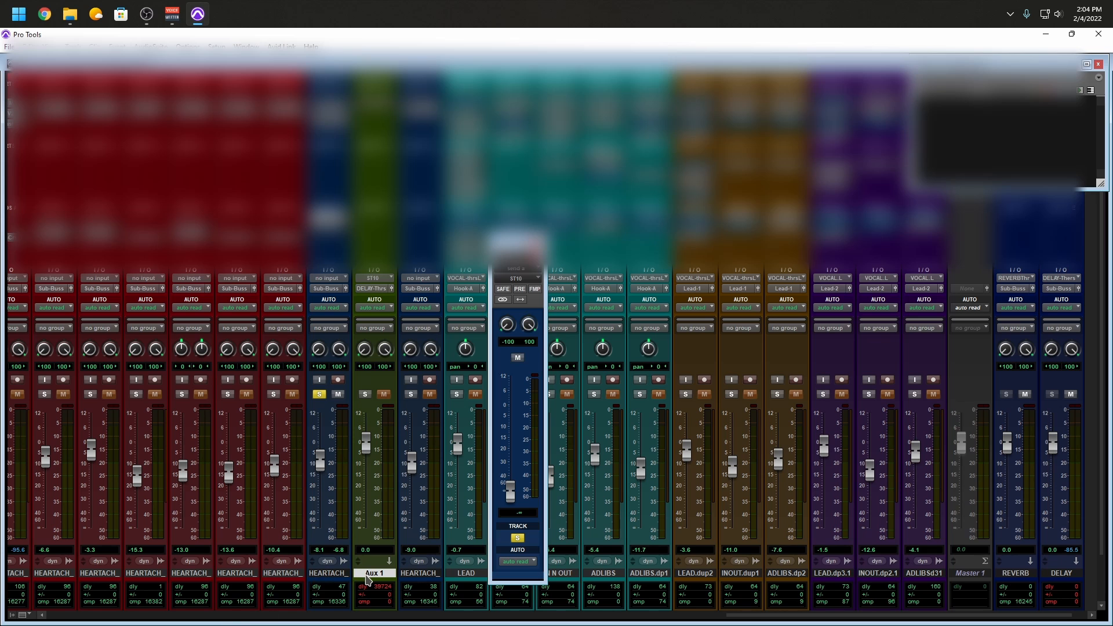
key(ctrl+equal)
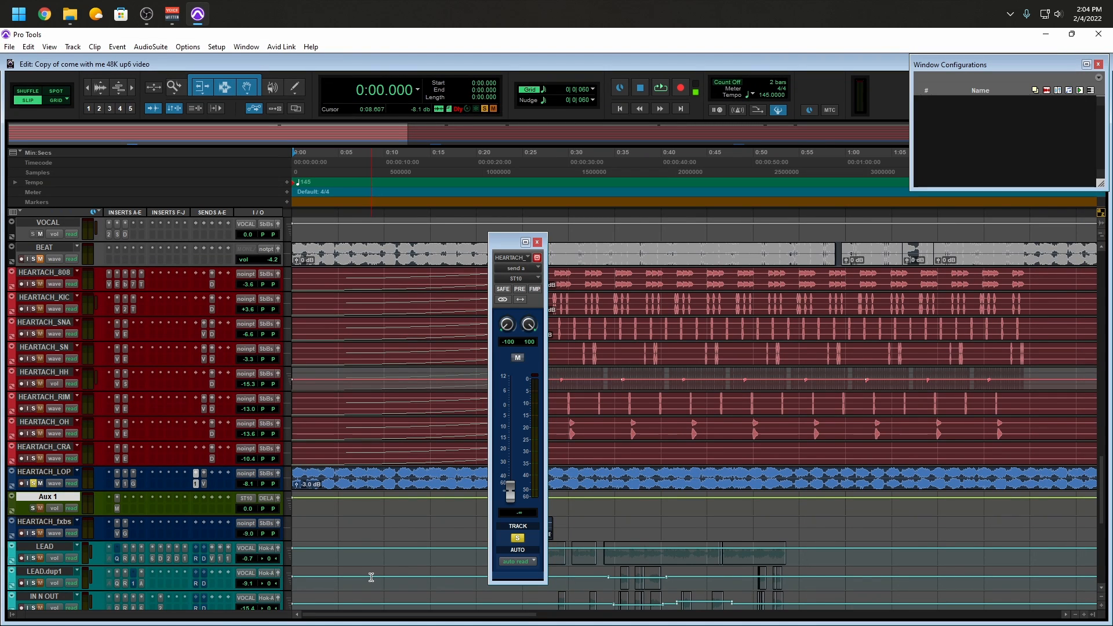
Route Aux 1's output to Sub-Buss (Stereo) and start playback from the beginning of the session
click(268, 499)
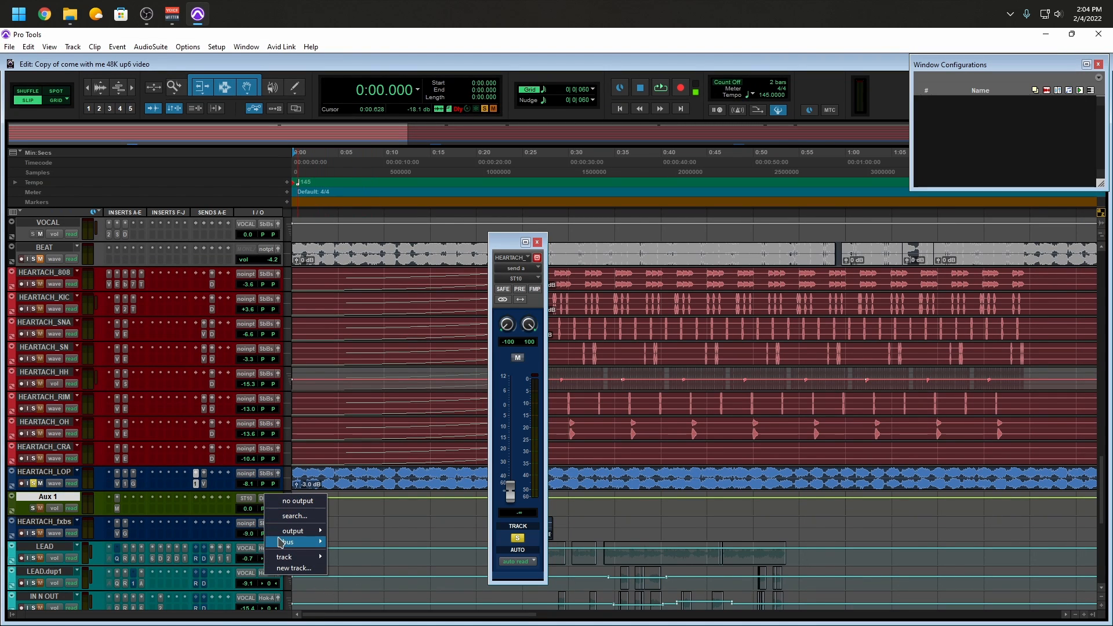
mouse_move(281, 543)
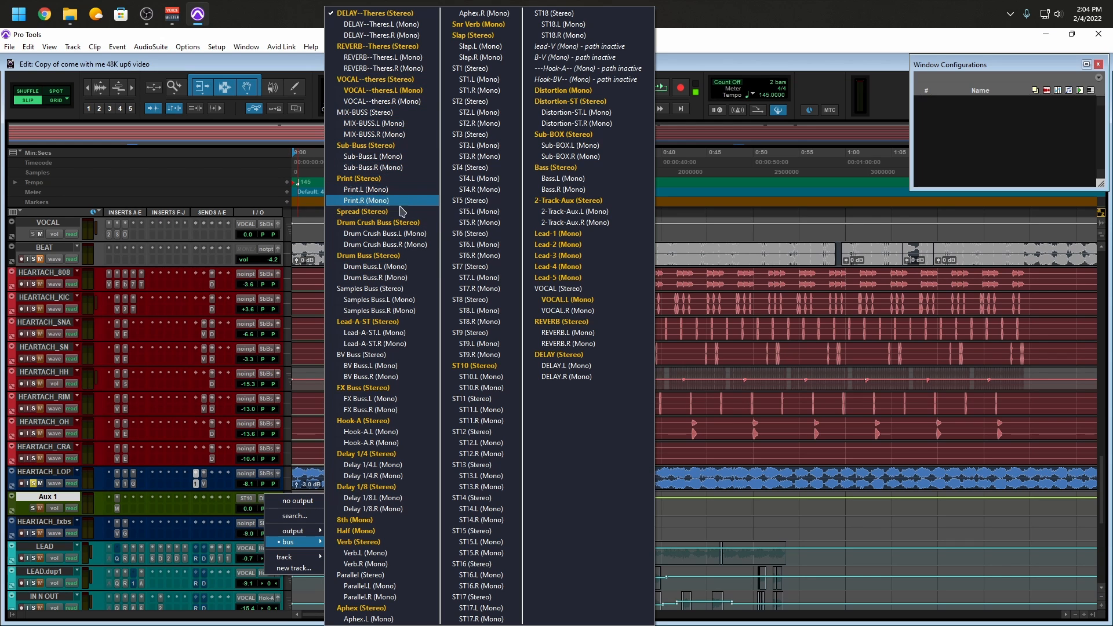
click(418, 146)
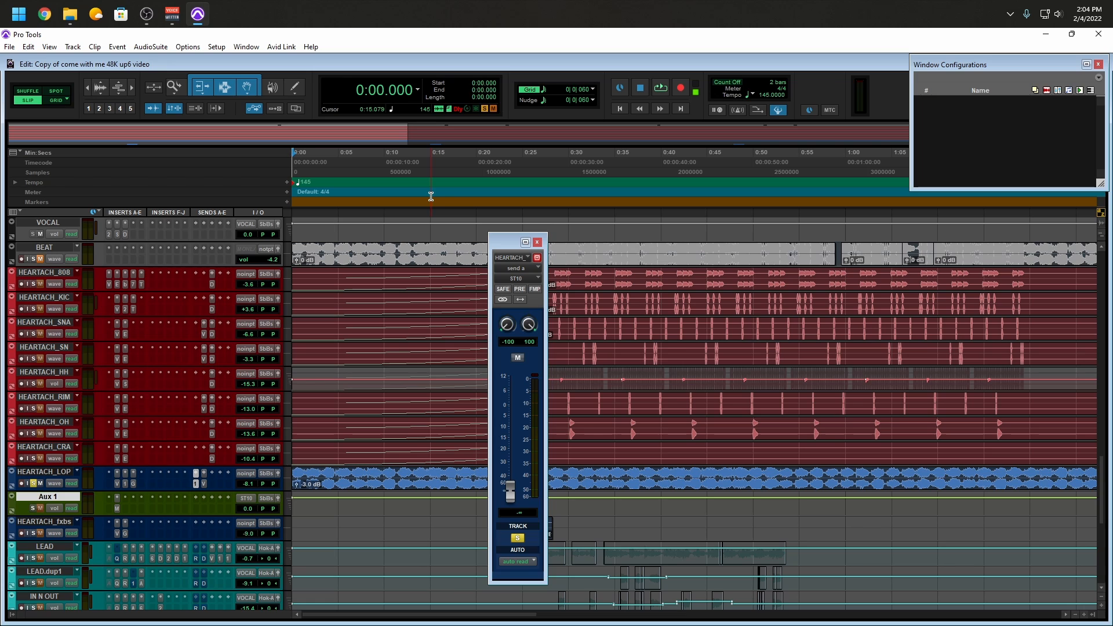
key(space)
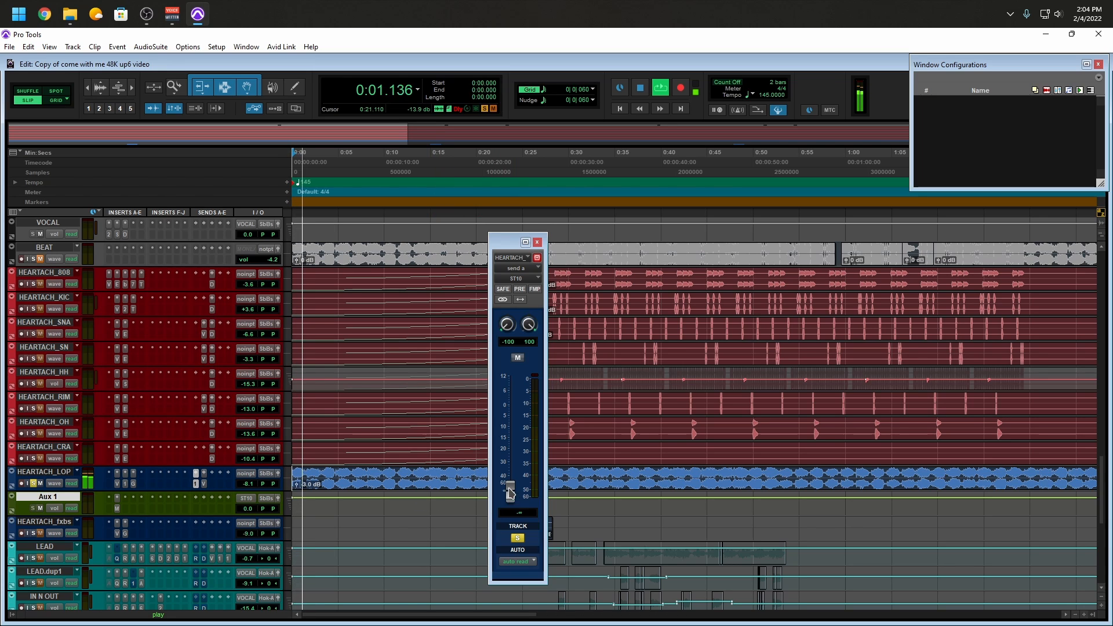
Adjust HEARTACH_LOP's send level to bus ST10 by ear during playback and settle on -10.7 dB
drag(511, 493, 515, 427)
key(space)
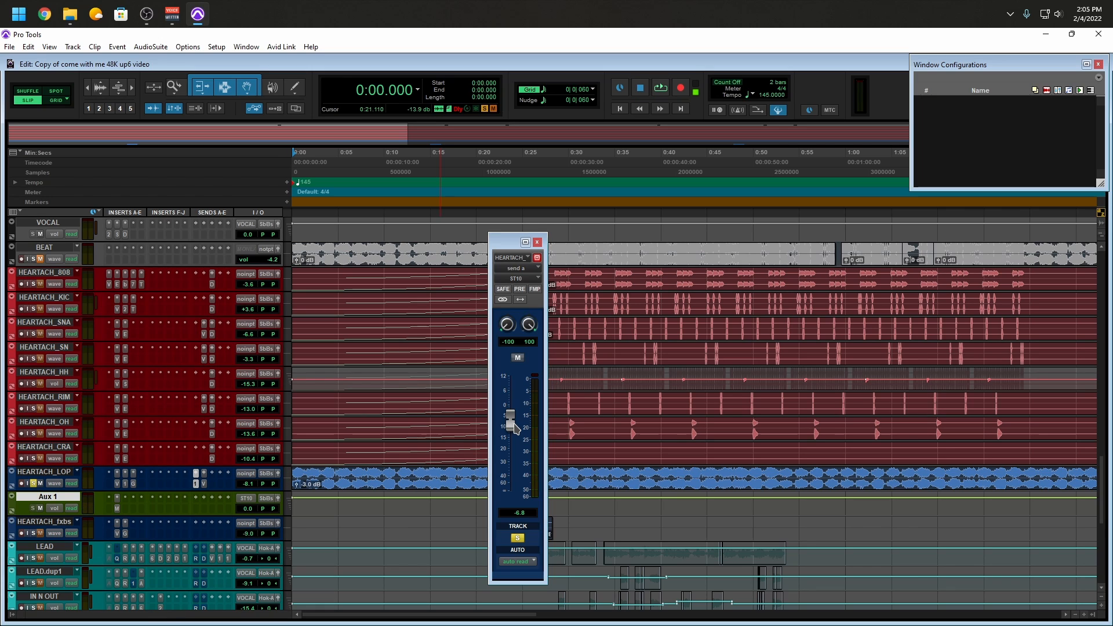
key(space)
drag(515, 428, 515, 444)
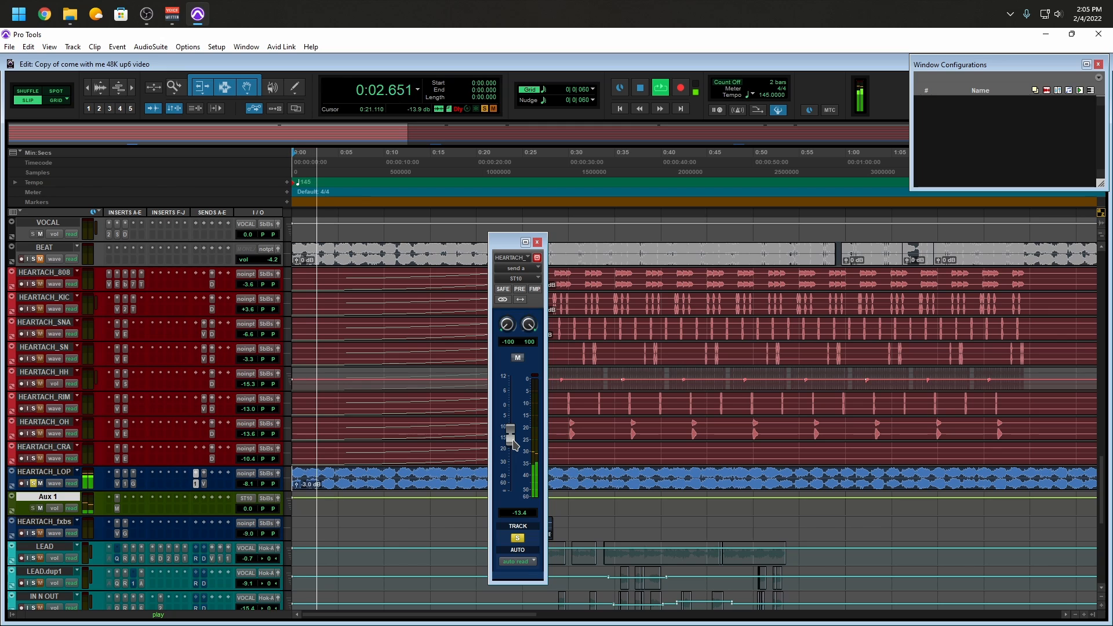
mouse_move(513, 444)
mouse_down()
mouse_move(512, 408)
mouse_move(508, 441)
mouse_up()
key(space)
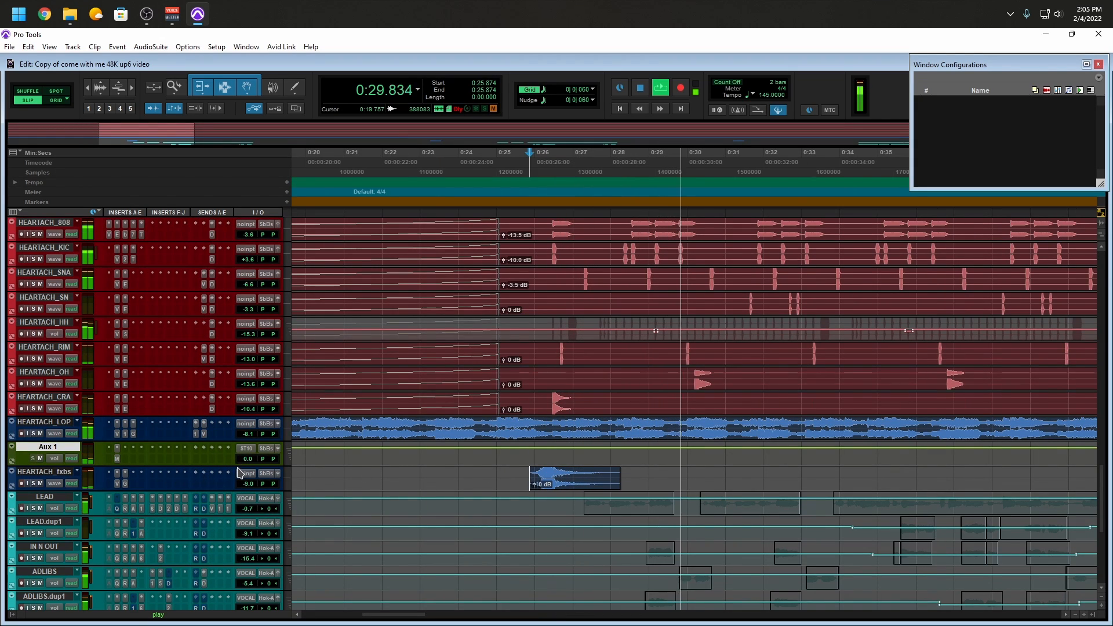
Reopen HEARTACH_LOP's ST10 send, set its level to -15.8 dB against the full mix, and close the send window
key(space)
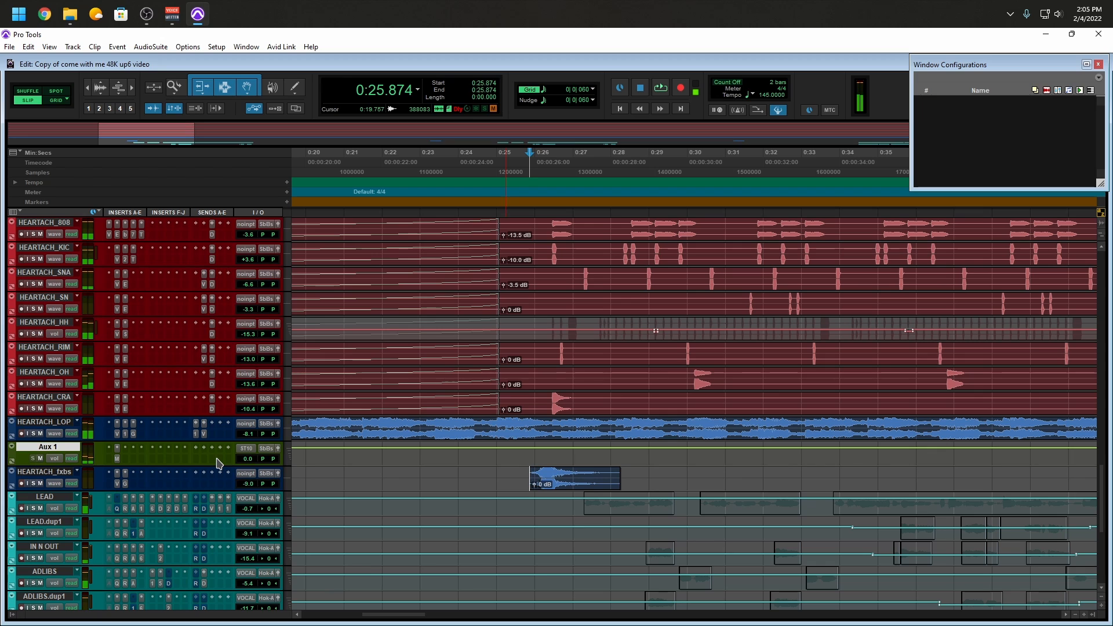
click(196, 434)
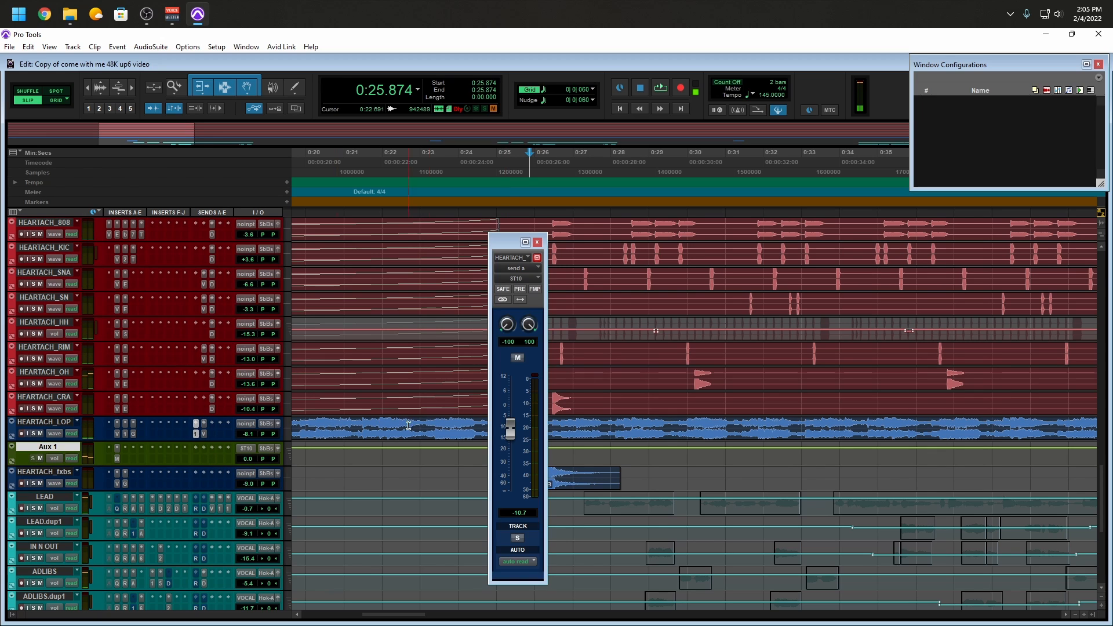
drag(511, 433, 512, 457)
key(space)
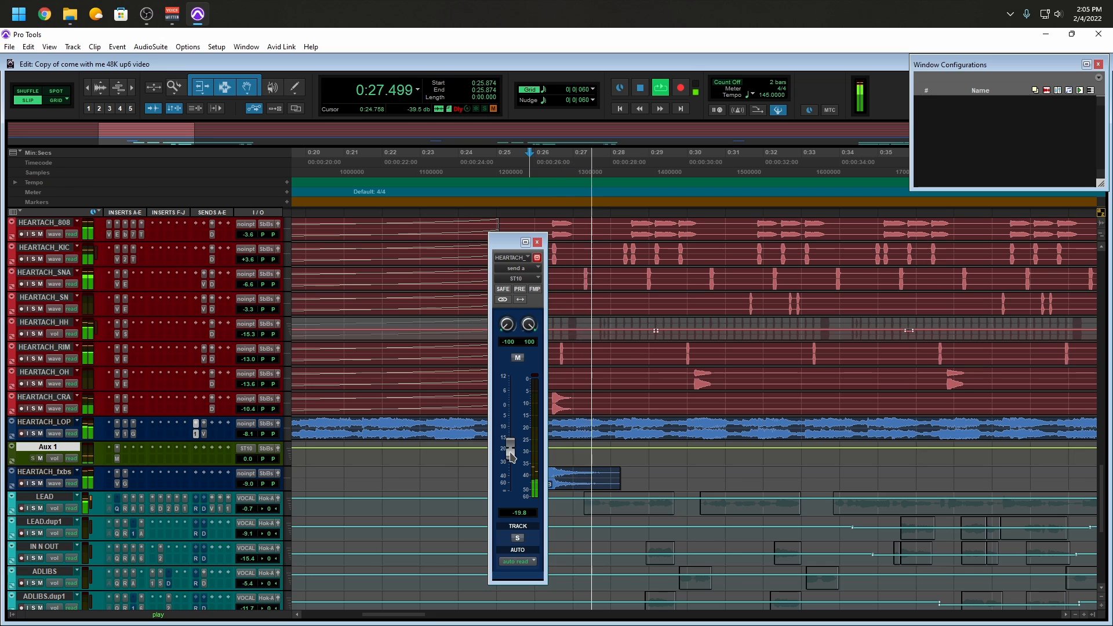
mouse_move(512, 456)
mouse_down()
mouse_move(513, 430)
mouse_move(512, 447)
mouse_up()
key(space)
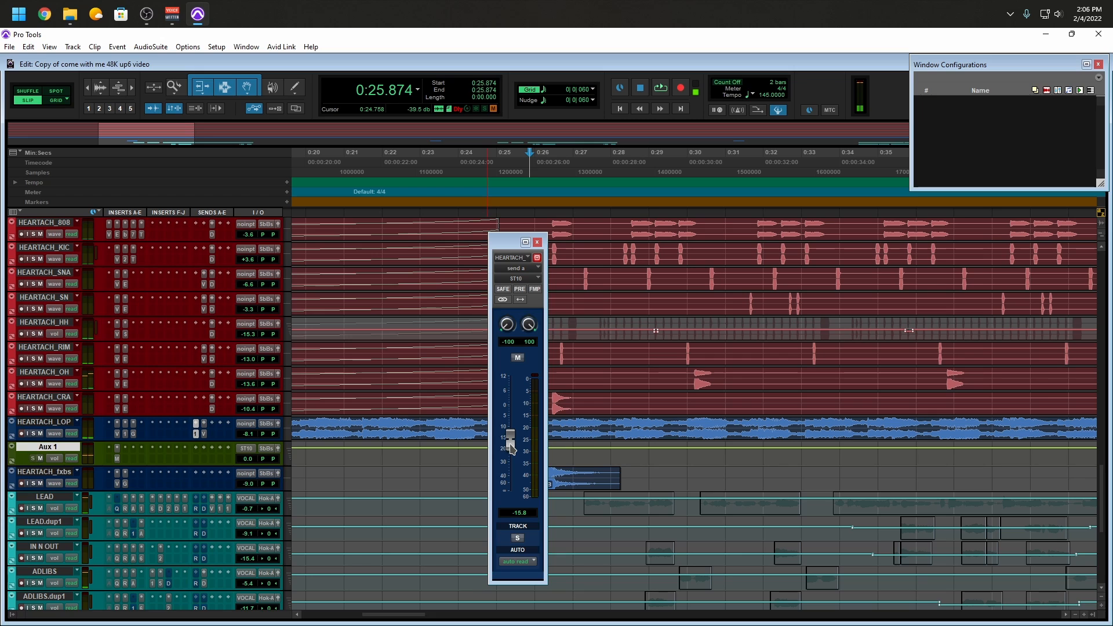
key(r)
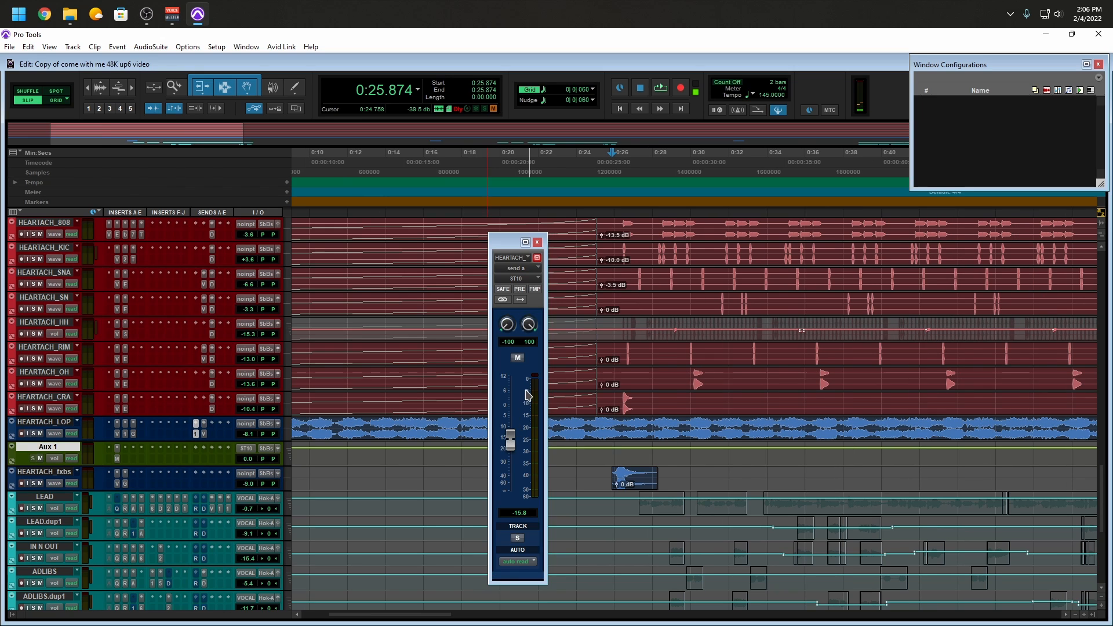
click(538, 243)
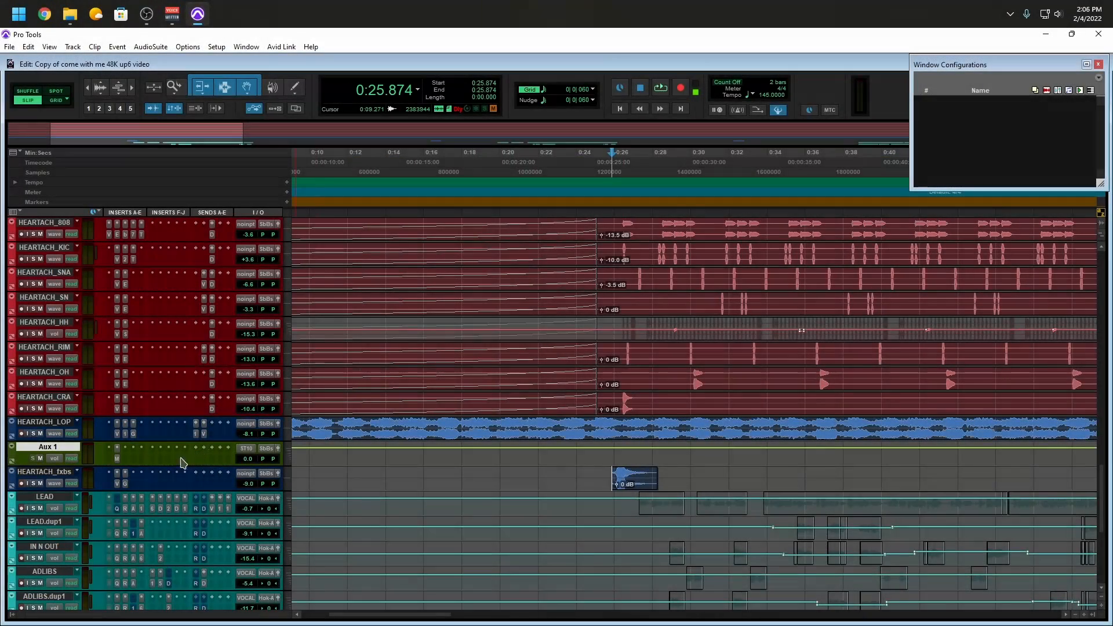
Check Mirror's settings on Aux 1, then open JMGSound Mirror in AudioSuite with the whole HEARTACH_LOP clip selected
click(118, 459)
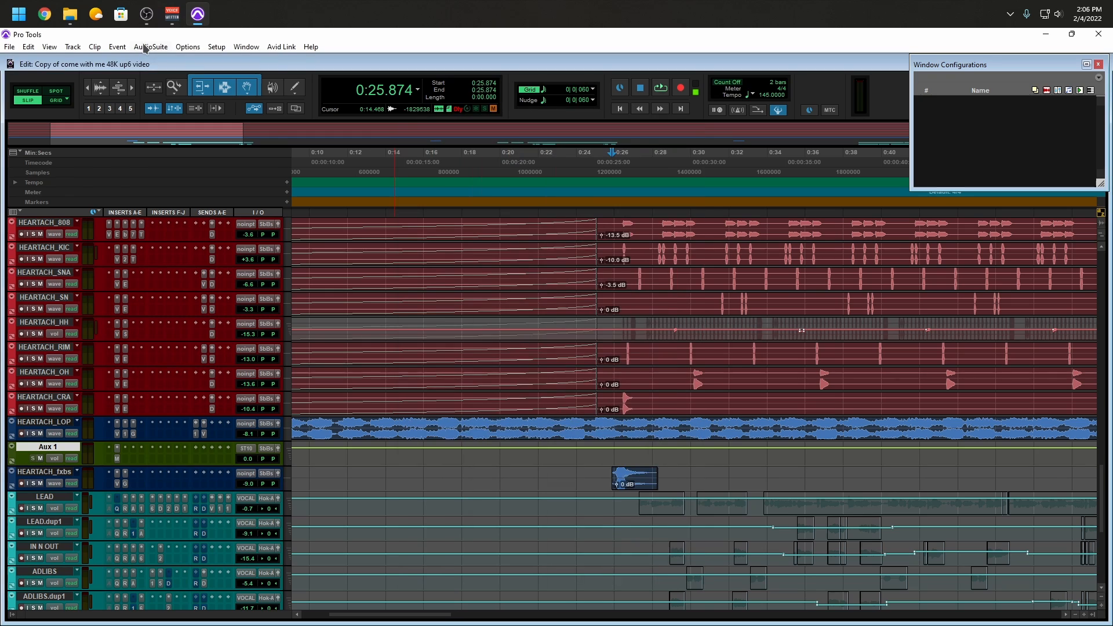
click(145, 47)
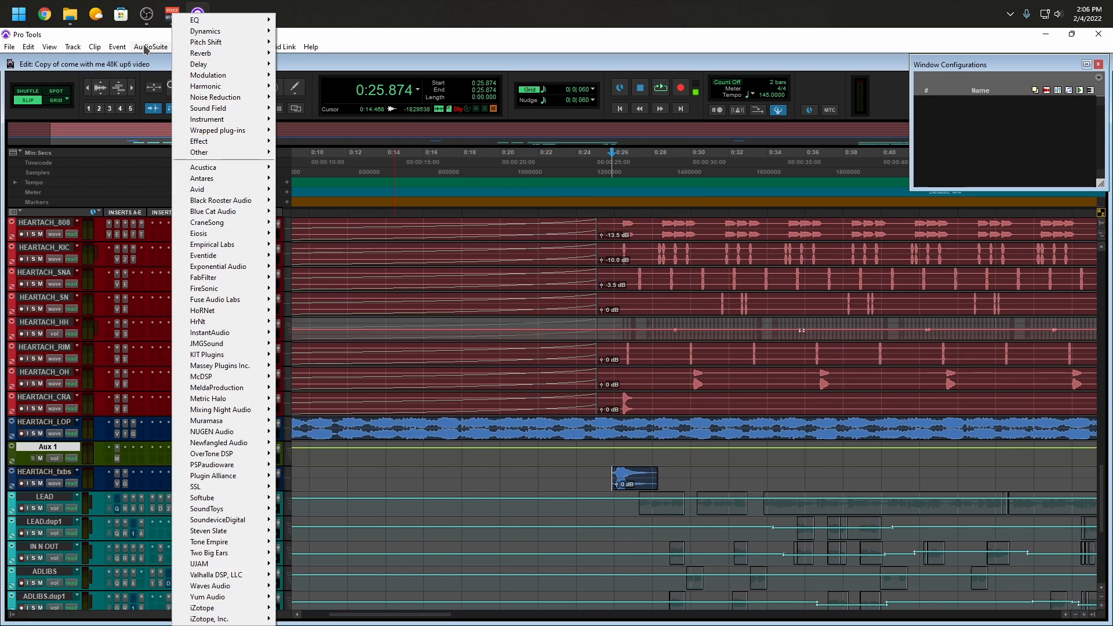
mouse_move(243, 348)
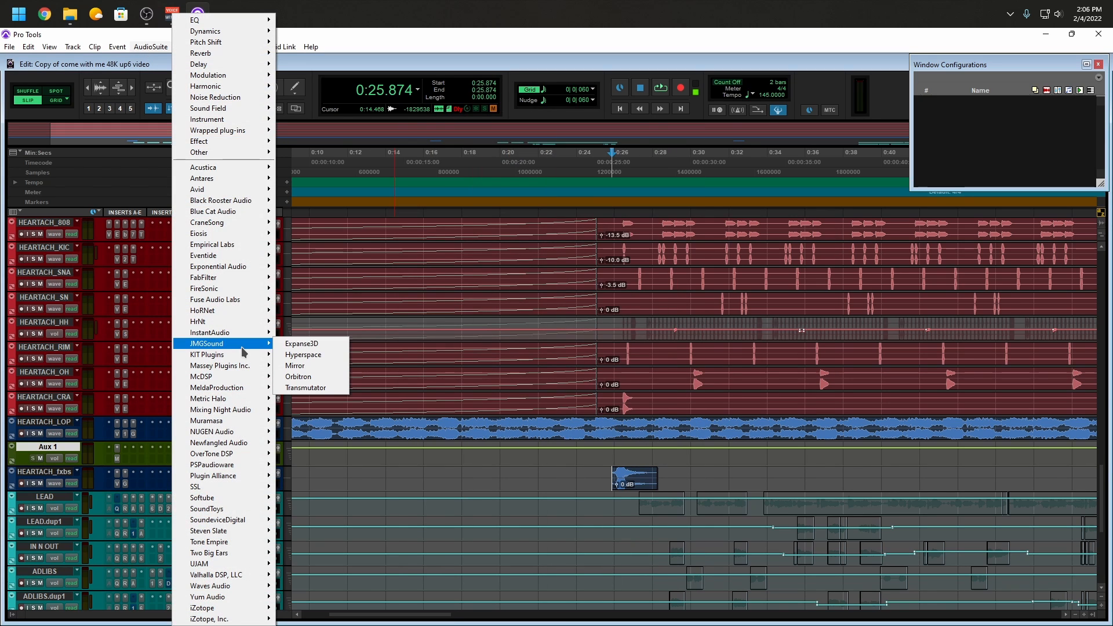
click(313, 366)
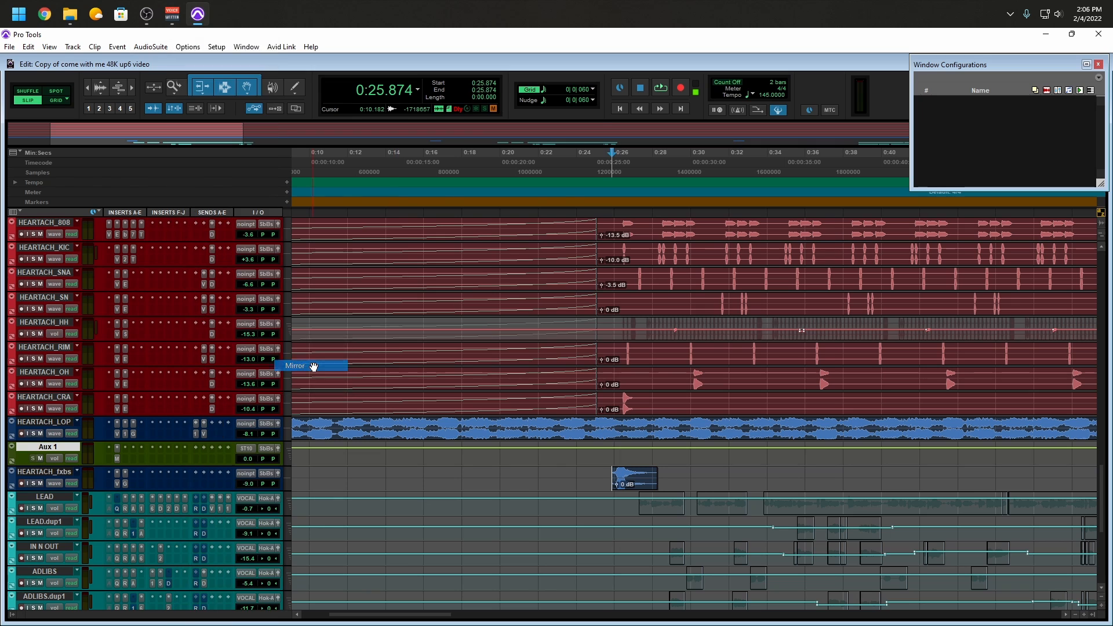
drag(455, 127, 789, 127)
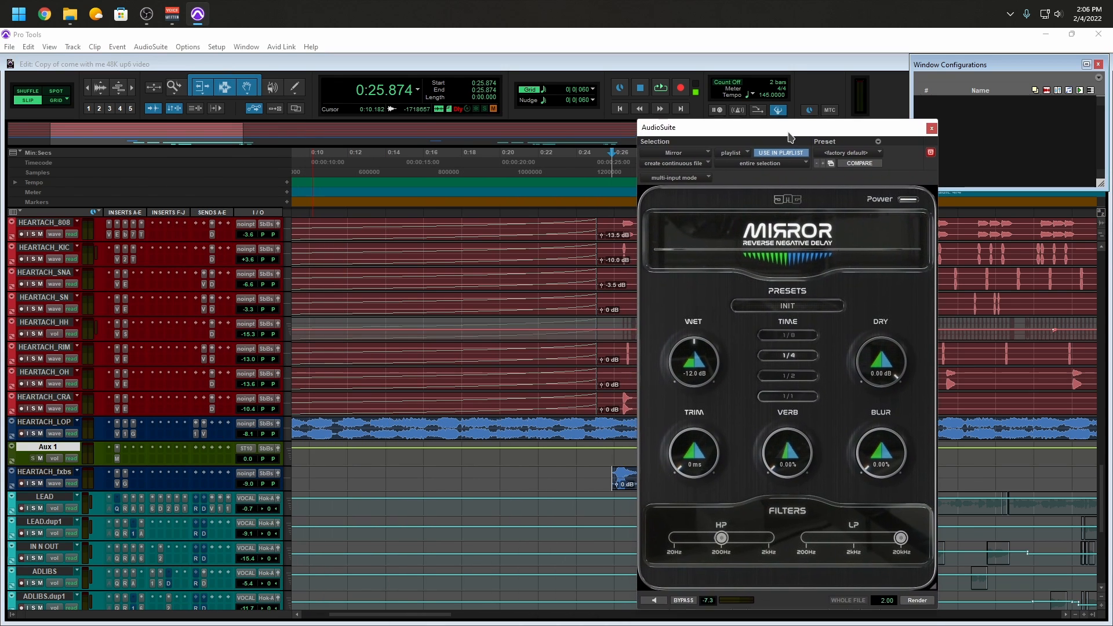
click(464, 429)
double_click(464, 429)
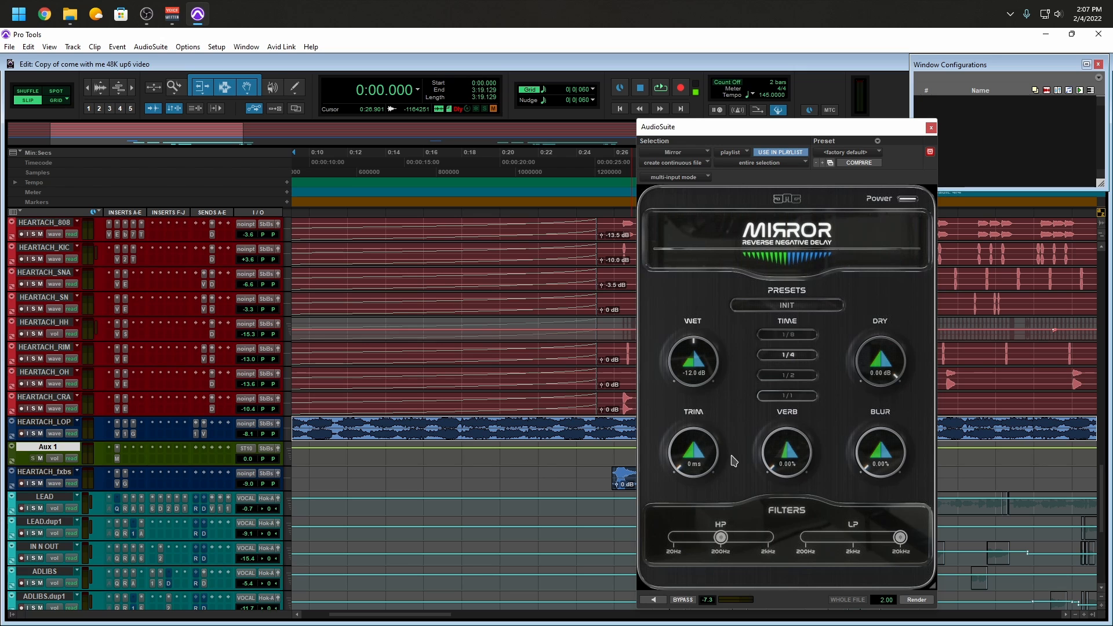
drag(741, 139, 511, 121)
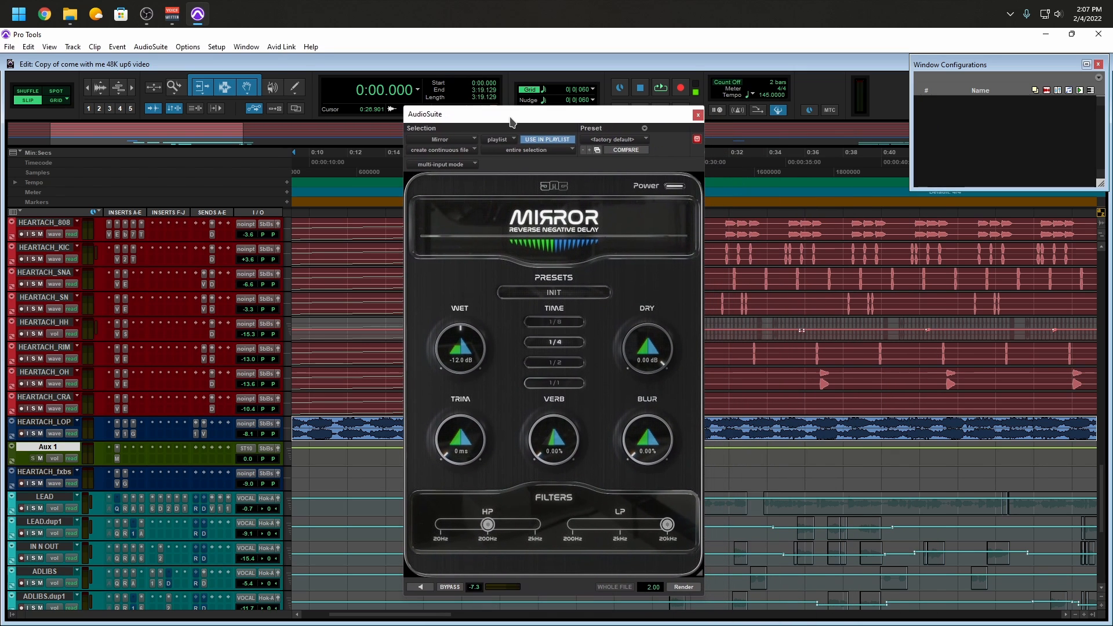
Preview the AudioSuite Mirror processing on HEARTACH_LOP and play the soloed track from the beginning for comparison
click(421, 586)
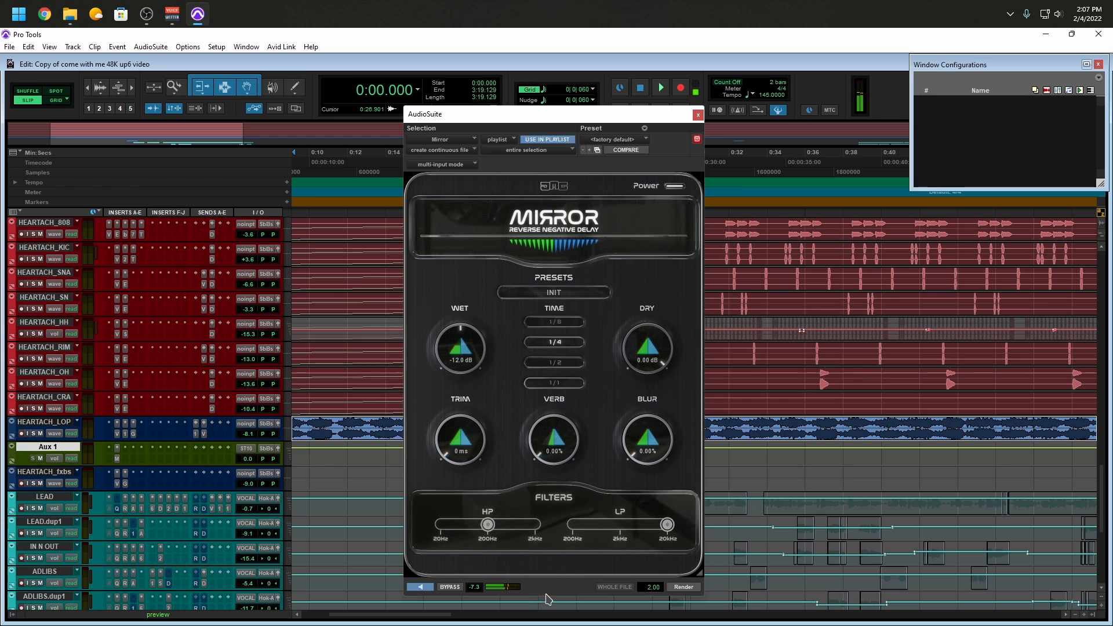
click(421, 587)
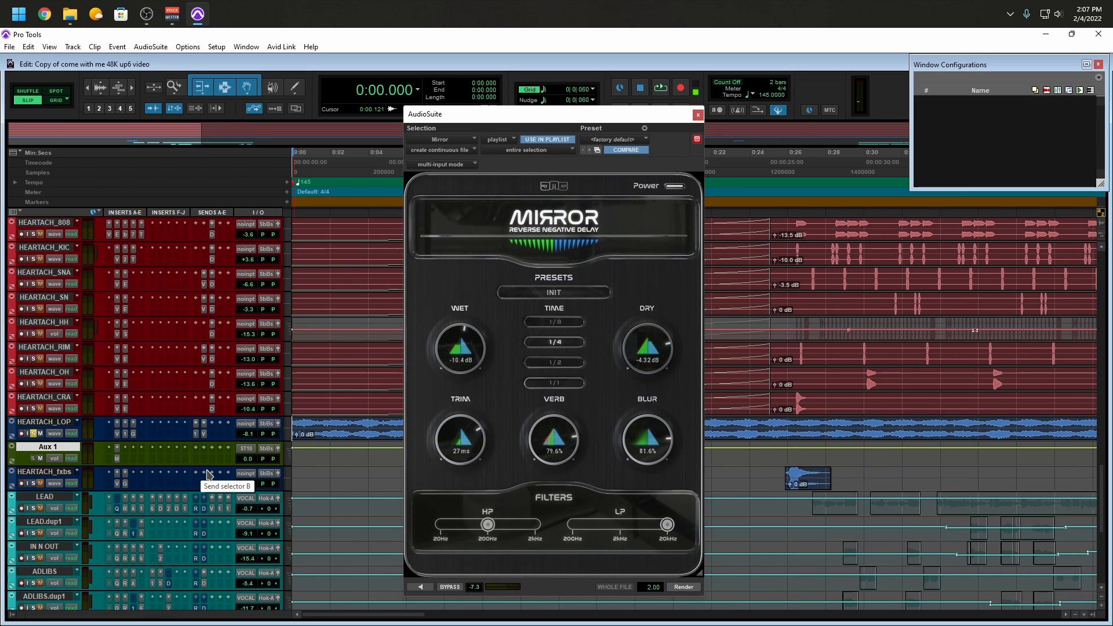
key(space)
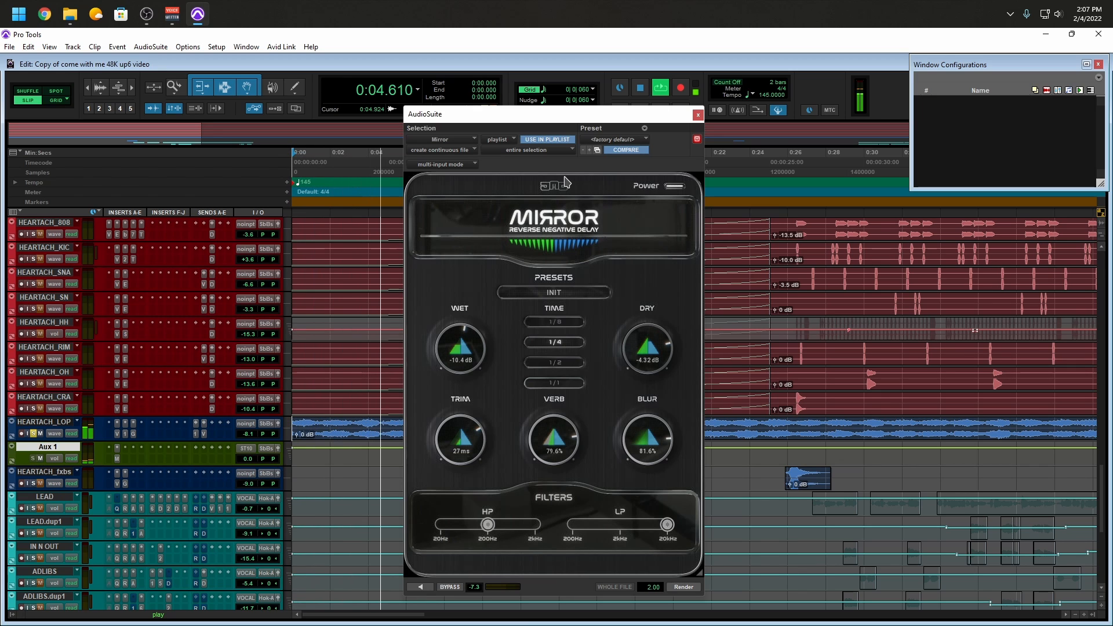
key(space)
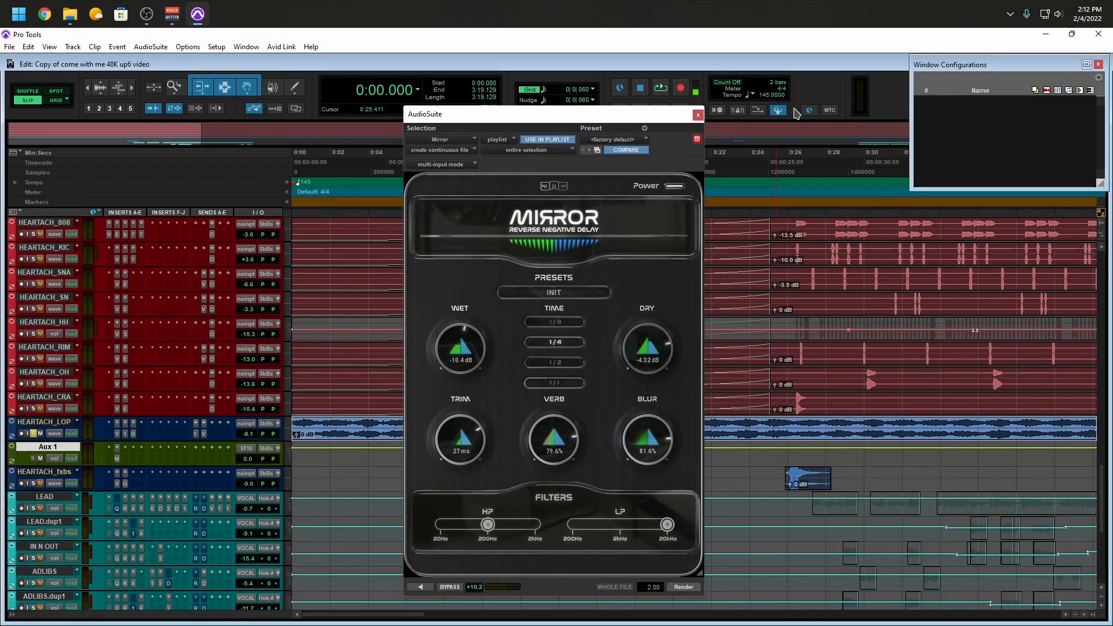
Preview Mirror on HEARTACH_LOP while trying lower cutoffs for its HP and LP filters
click(427, 587)
drag(471, 530, 455, 525)
drag(650, 525, 600, 525)
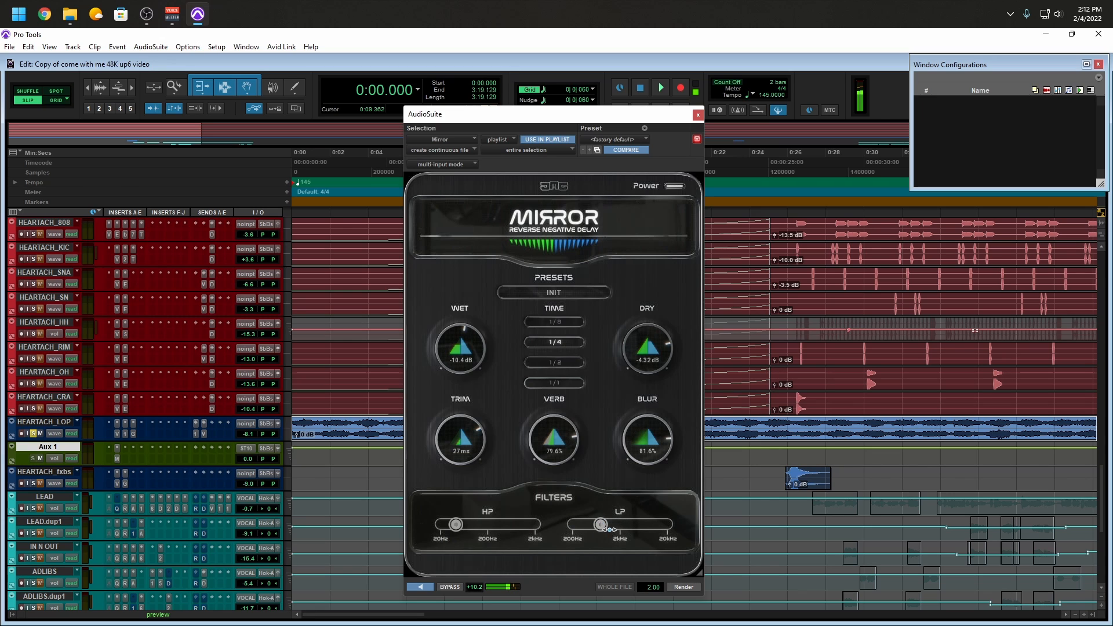
drag(601, 524, 643, 525)
drag(456, 525, 466, 525)
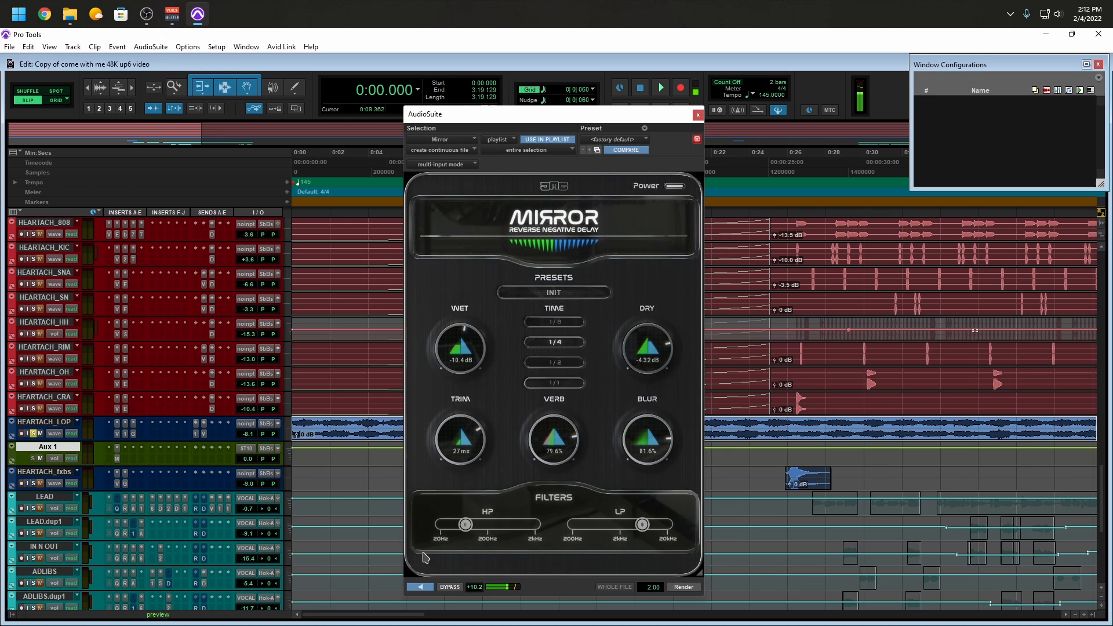
click(420, 587)
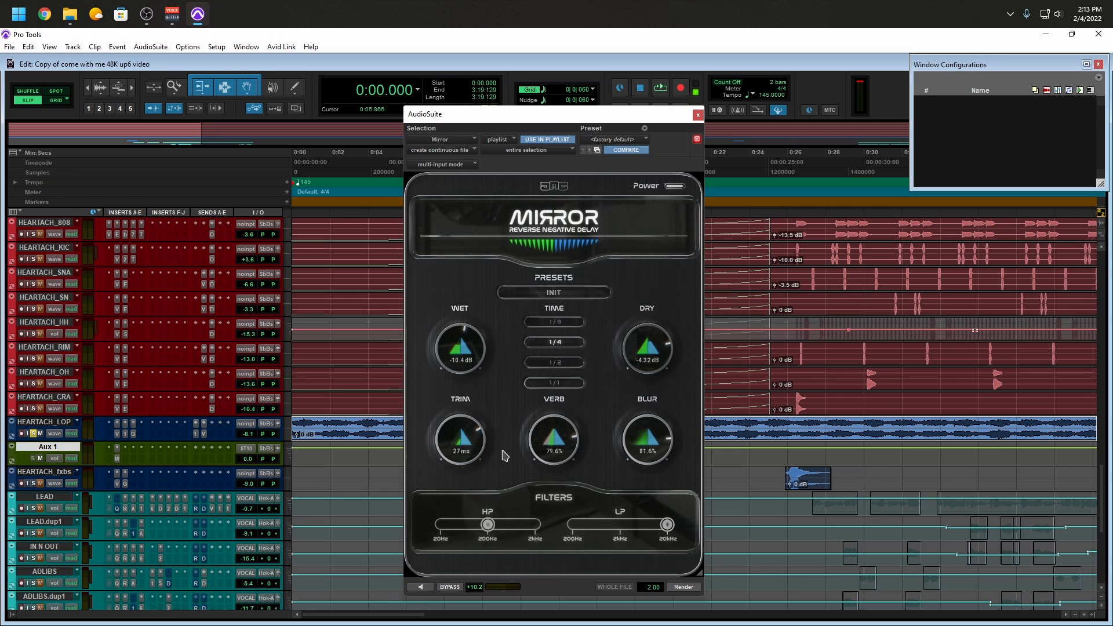
Preview Mirror's Bar - Big & Verby preset on HEARTACH_LOP and return to the INIT settings
click(607, 293)
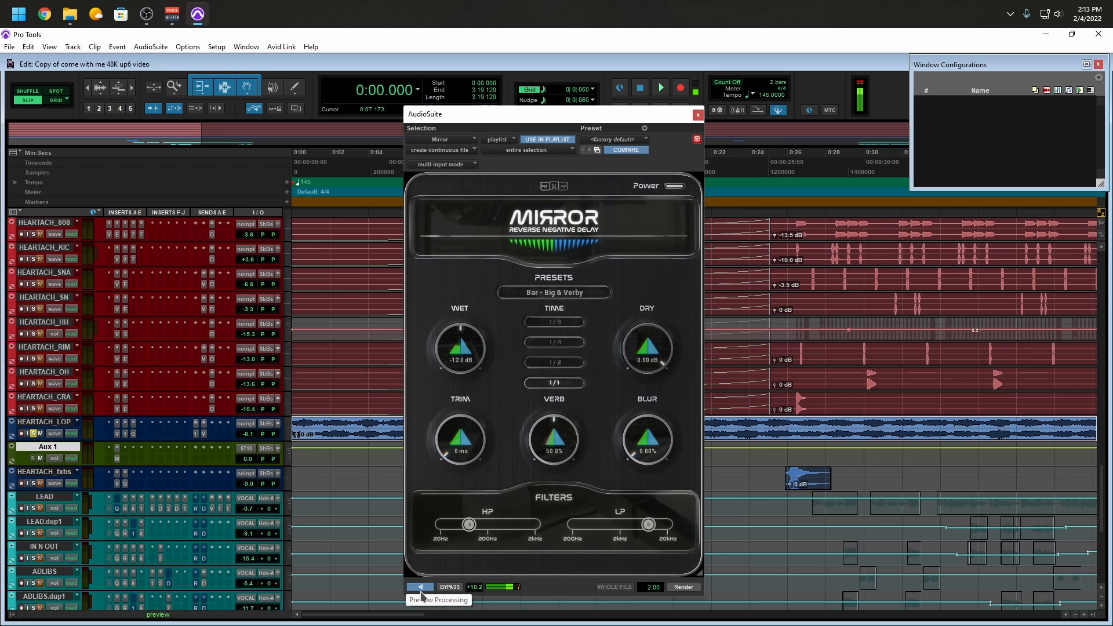
click(420, 591)
click(570, 293)
click(508, 409)
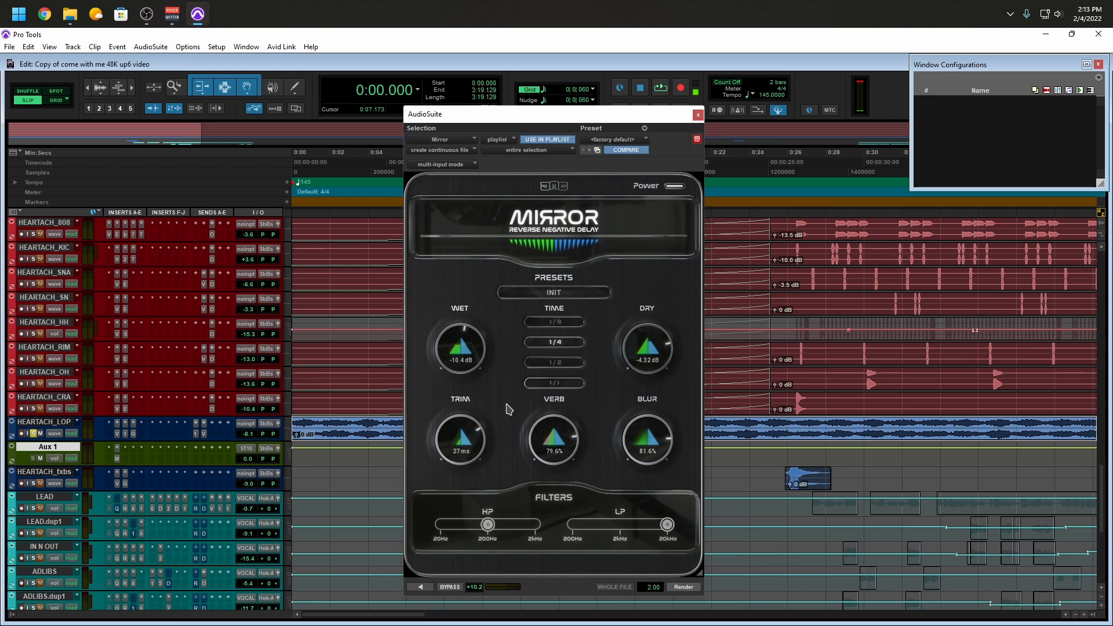